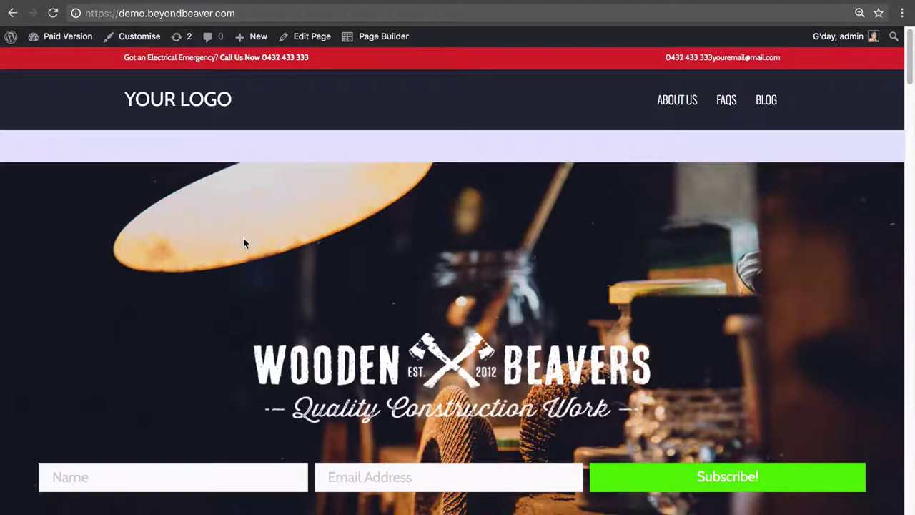
Step: Open the Page Builder settings in the site's WordPress dashboard and show the Cache section
left_click(87, 41)
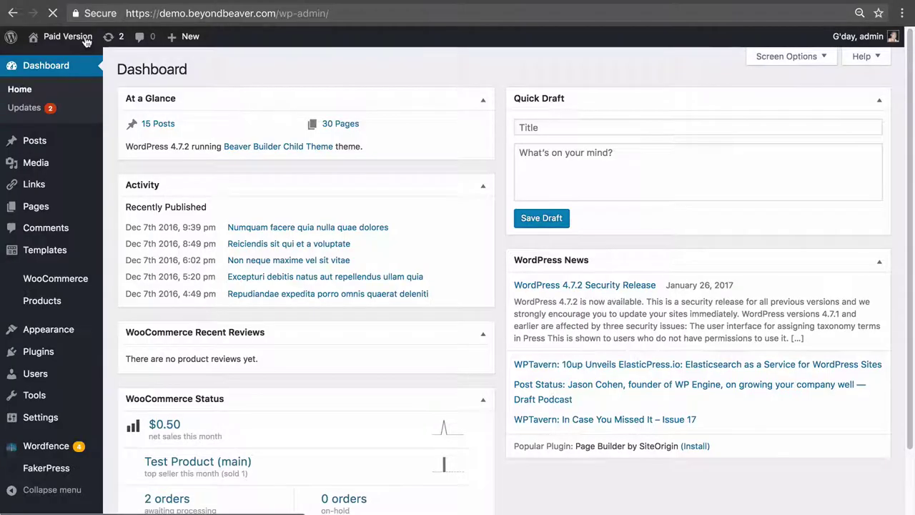
scroll(104, 229, "down", 1)
scroll(104, 229, "down", 1)
mouse_move(50, 421)
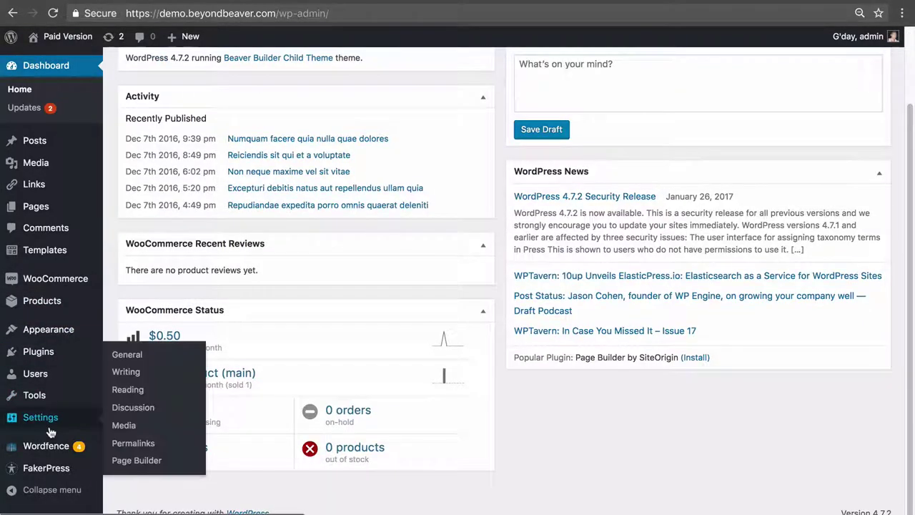
left_click(156, 462)
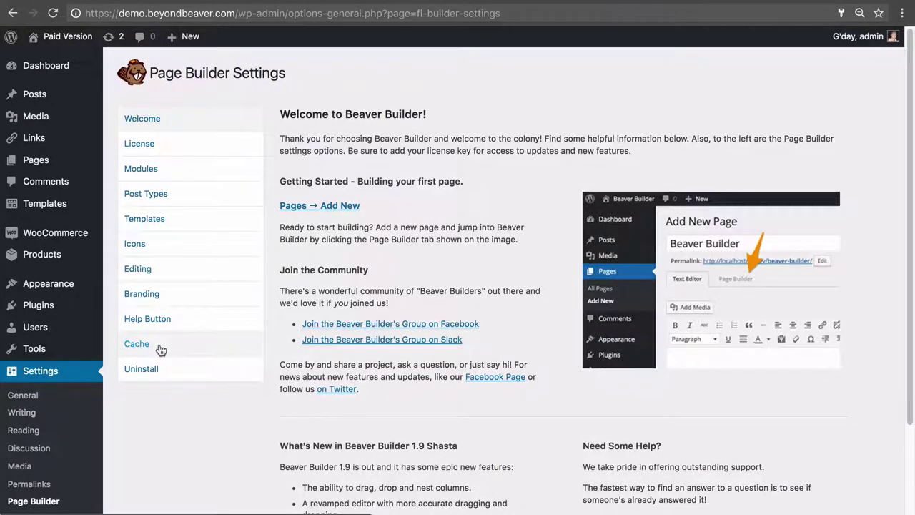
left_click(159, 349)
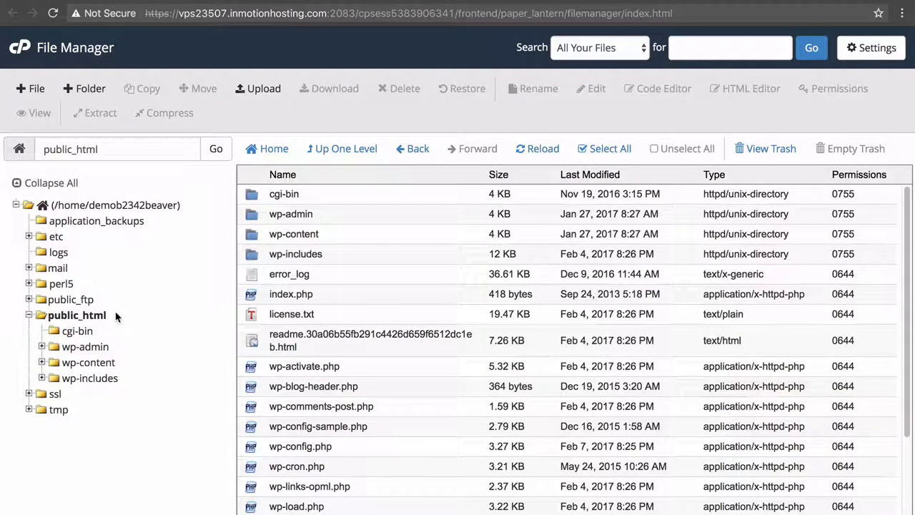
Step: In the cPanel File Manager, open the folder public_html/wp-content/uploads/bb-plugin/cache
double_click(334, 233)
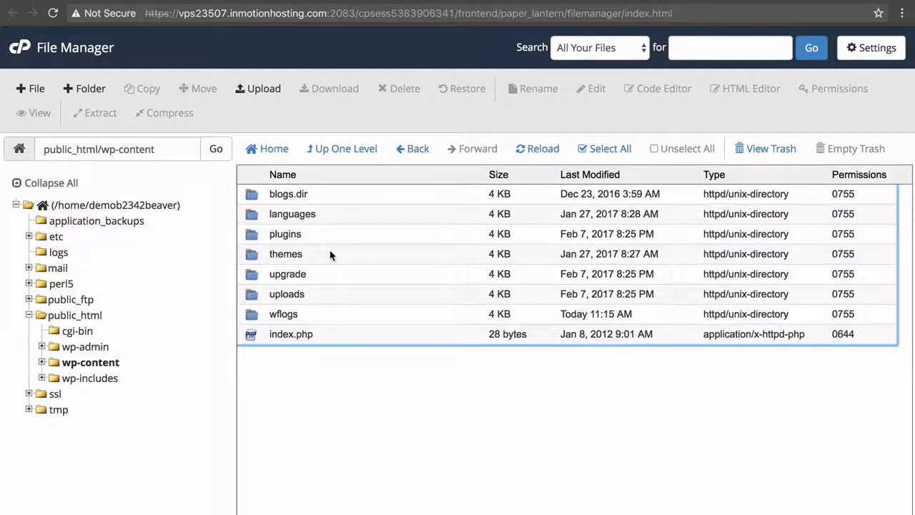
double_click(355, 299)
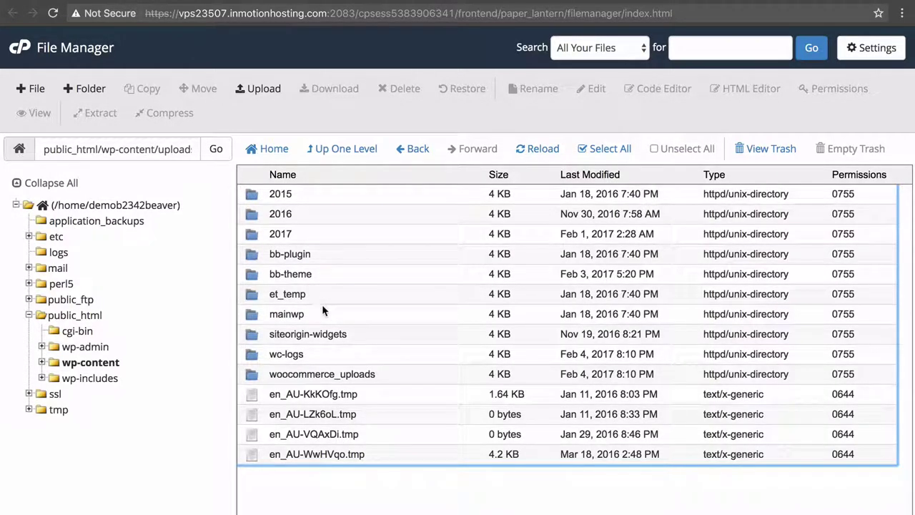
left_click(328, 254)
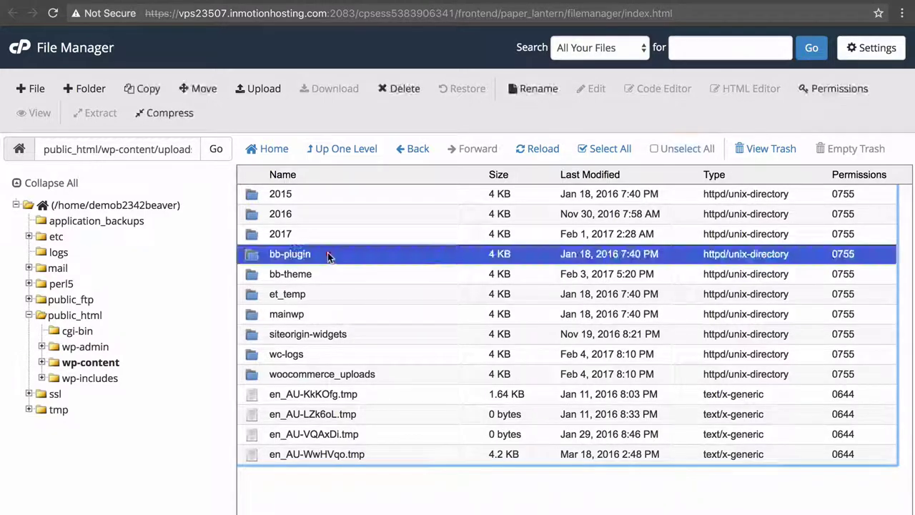
double_click(328, 253)
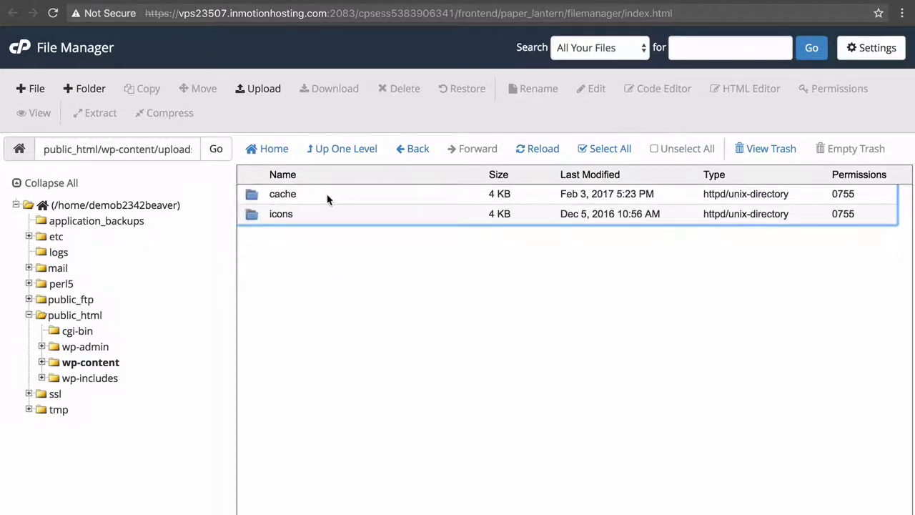
double_click(328, 196)
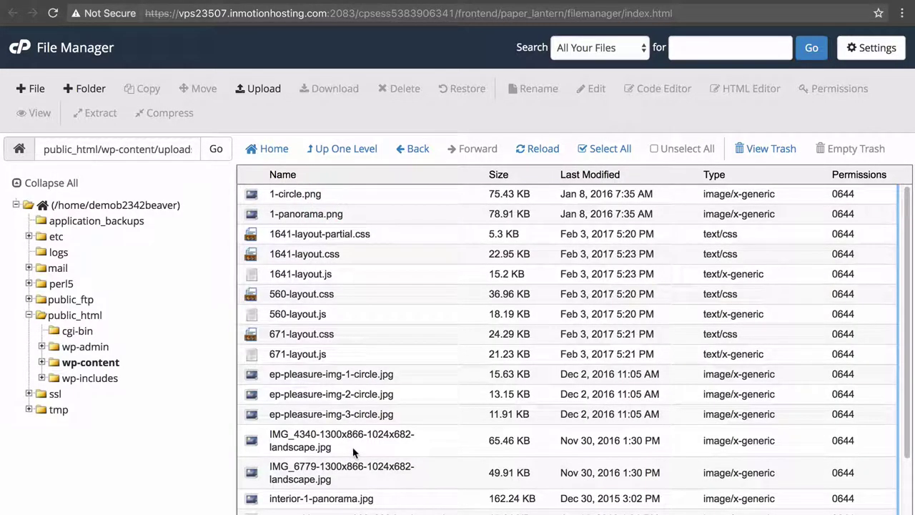
Step: Review the cached images, CSS and JS files by sorting the list by type and then by name
scroll(400, 447, "down", 1)
scroll(403, 440, "up", 1)
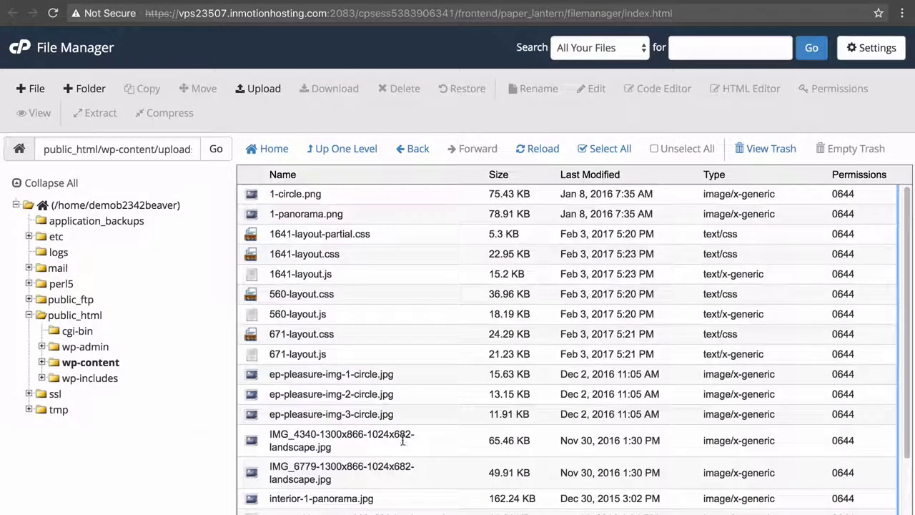
left_click(715, 175)
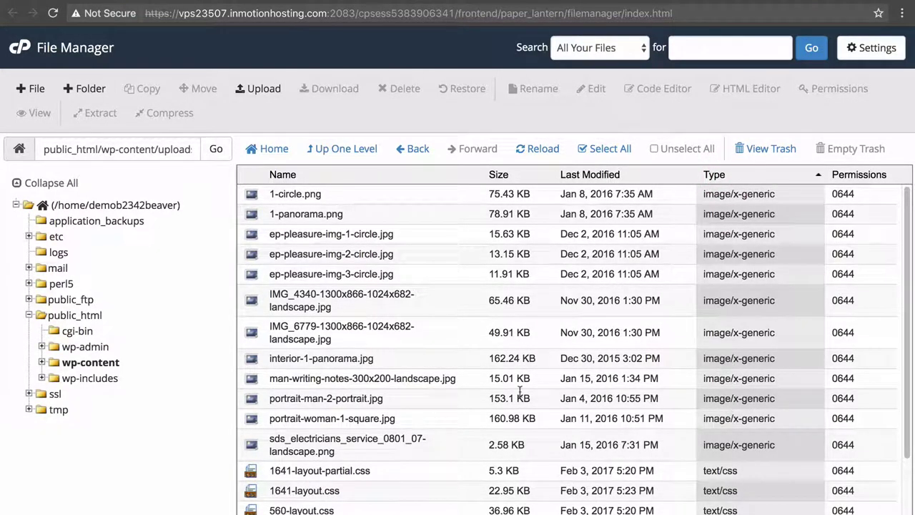
scroll(554, 429, "down", 2)
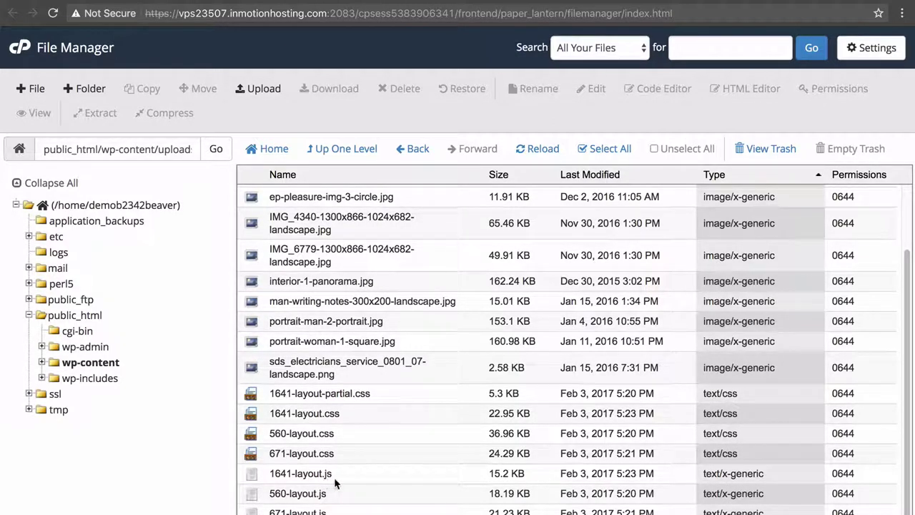
left_click(441, 175)
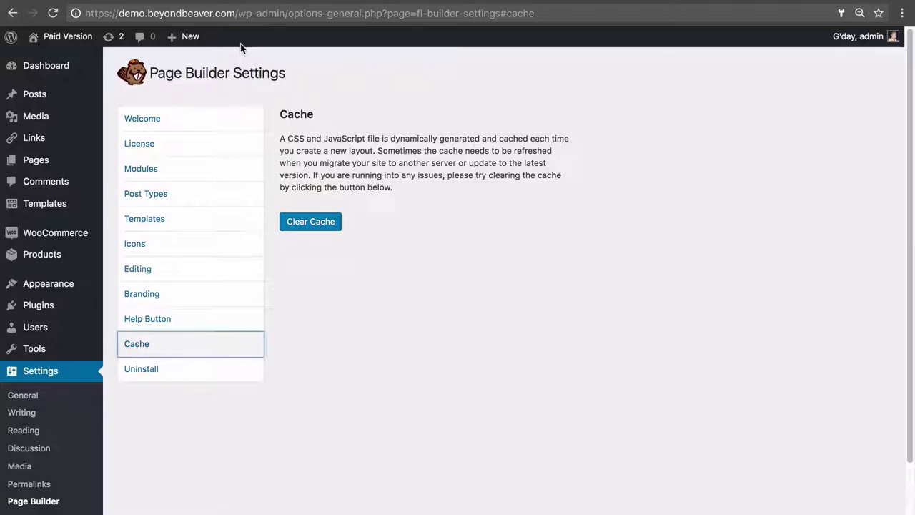
Step: Visit the live homepage from WordPress, inspect the hero row's markup and styles in the developer tools, and close them
left_click(75, 40)
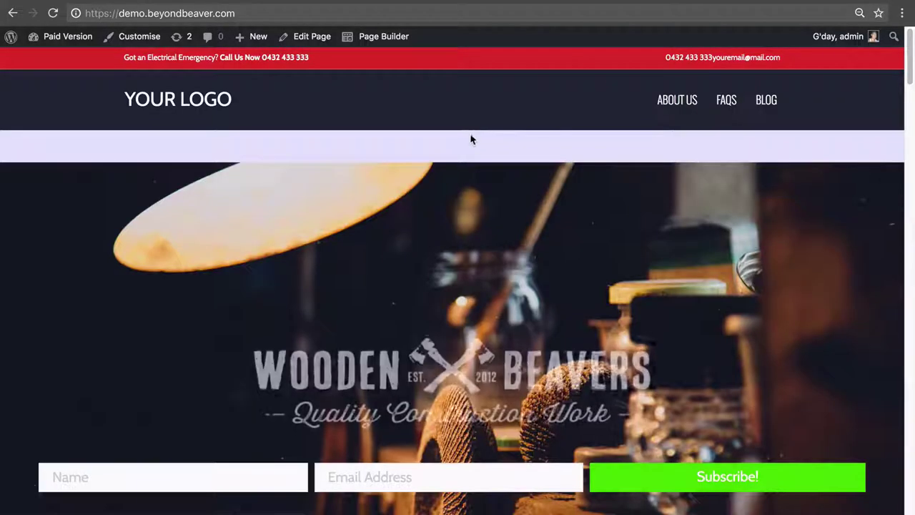
right_click(365, 183)
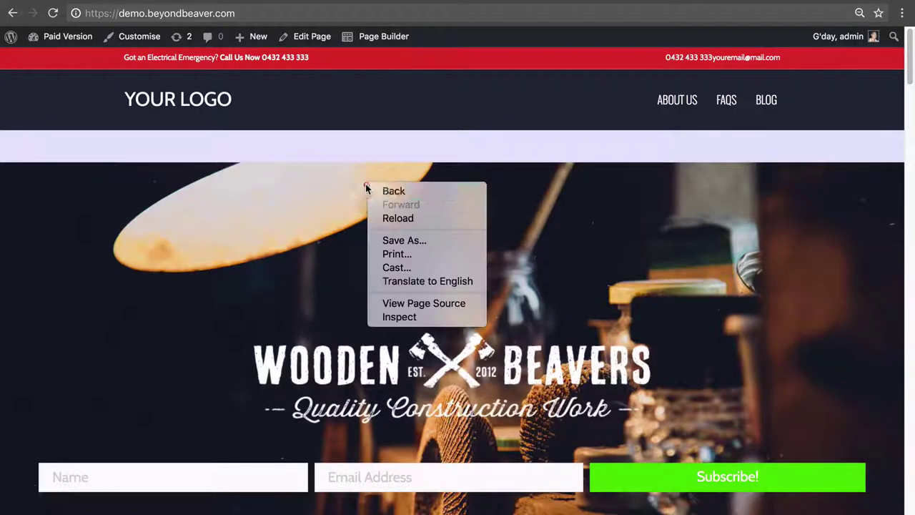
left_click(392, 314)
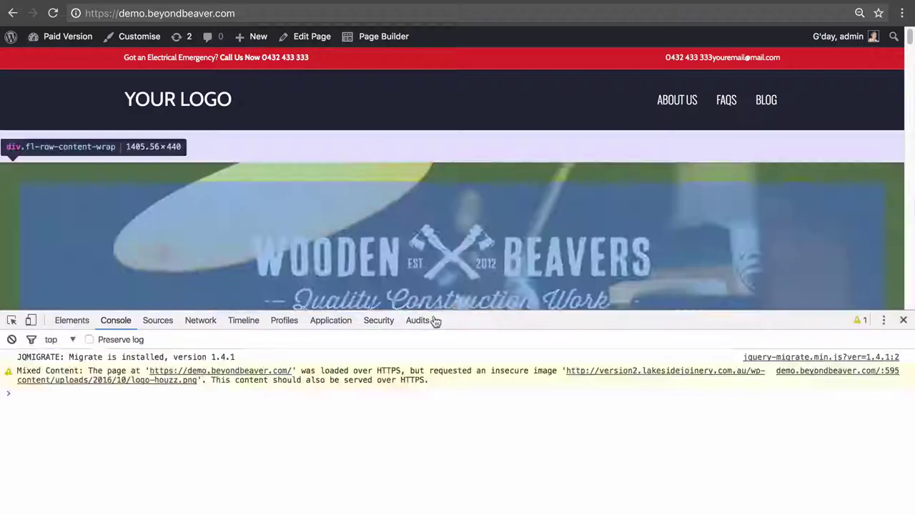
scroll(304, 444, "up", 5)
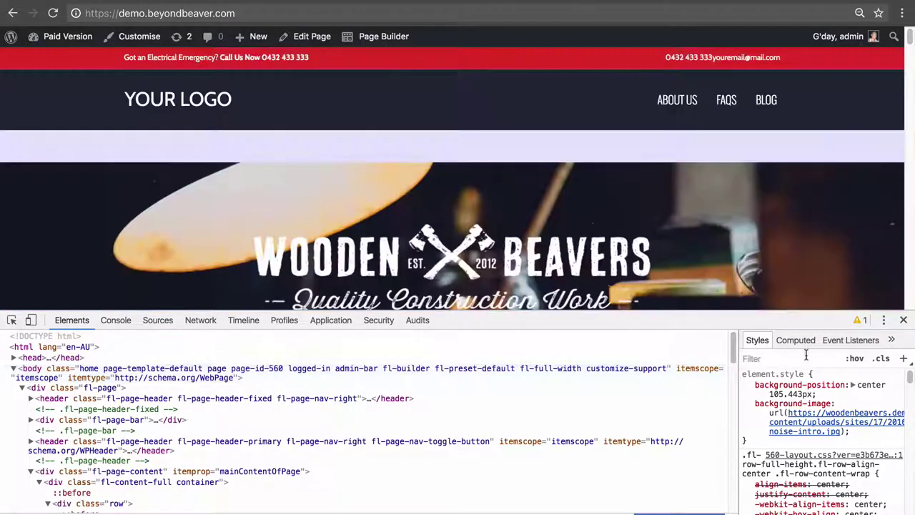
left_click(904, 319)
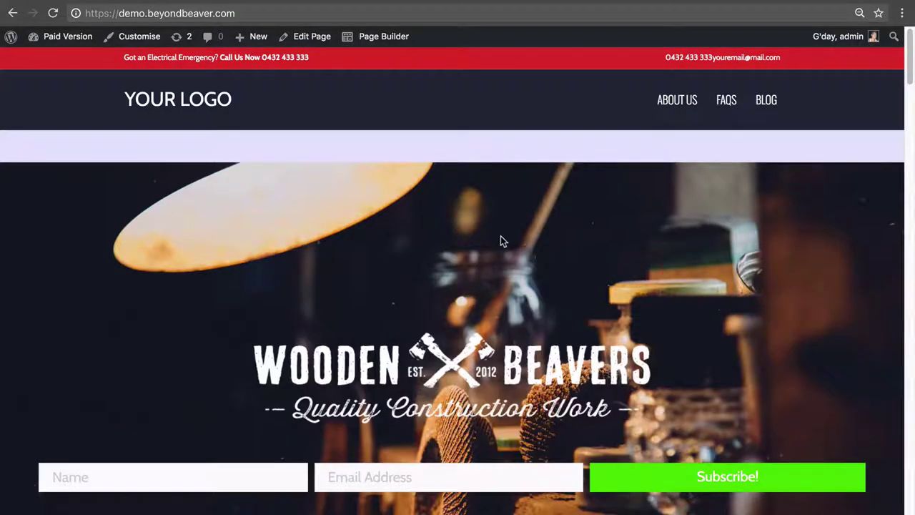
Step: Open the homepage for editing, highlight its post ID in the address, and follow its permalink to the live page
left_click(319, 39)
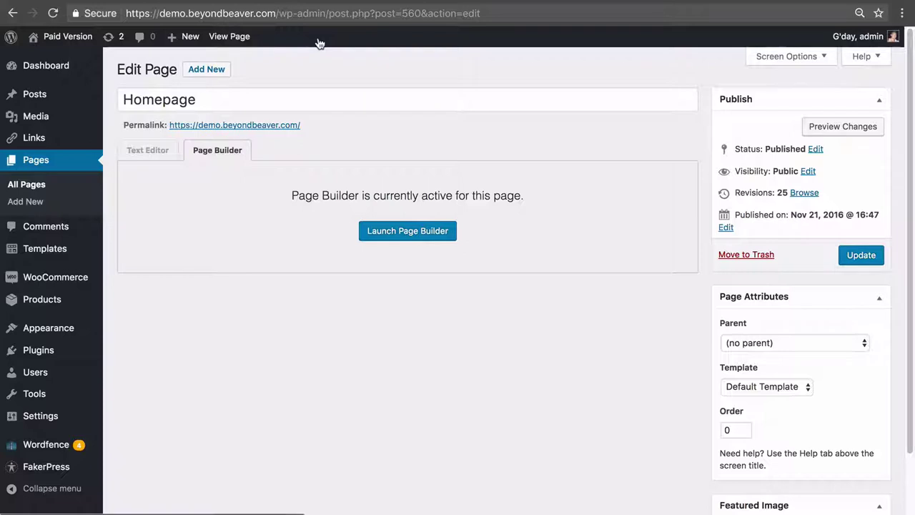
left_click(405, 14)
double_click(404, 14)
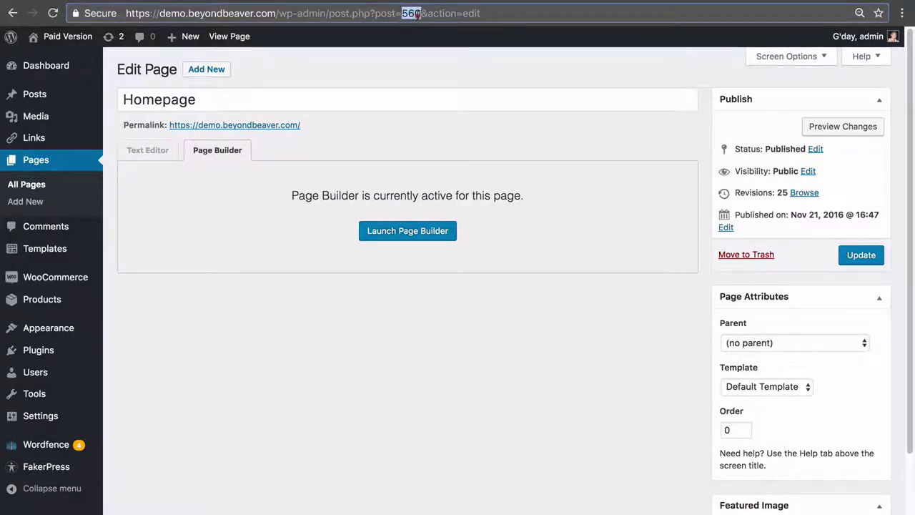
left_click(431, 347)
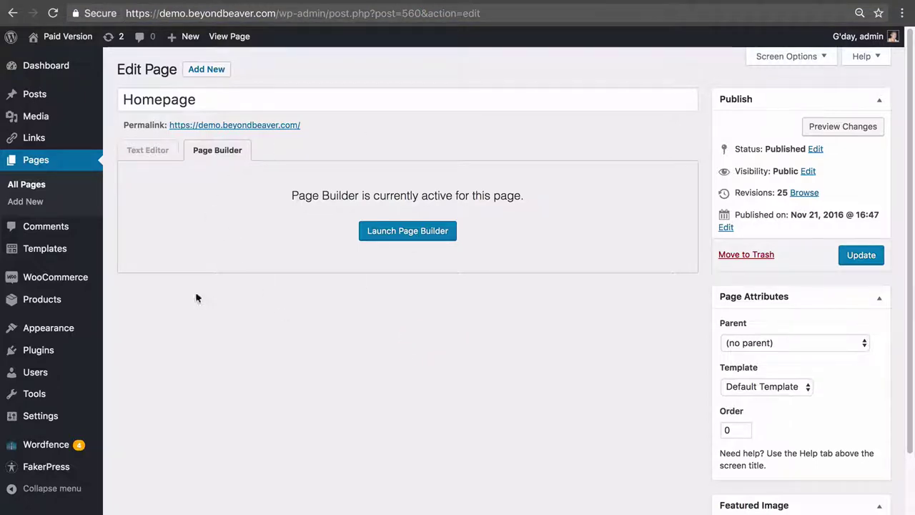
left_click(271, 126)
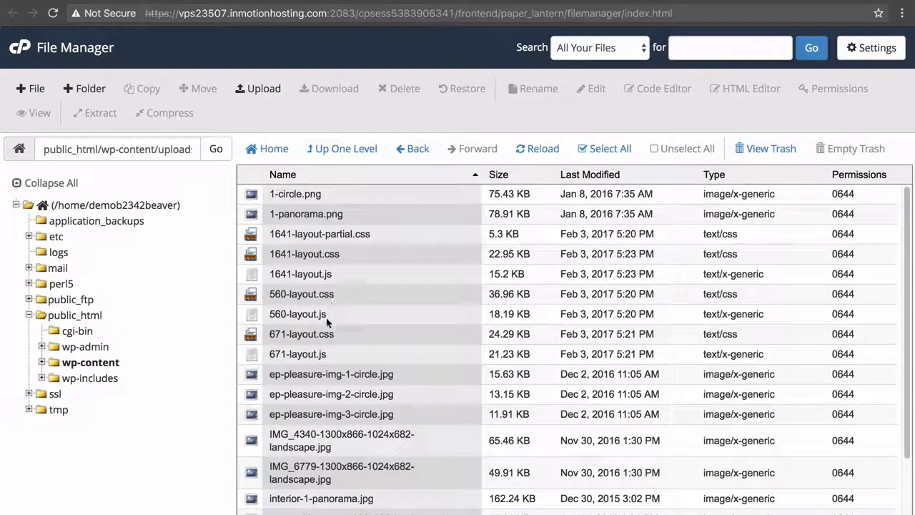
Step: Move 560-layout.css and 560-layout.js from the cPanel cache folder to the trash
left_click(345, 299)
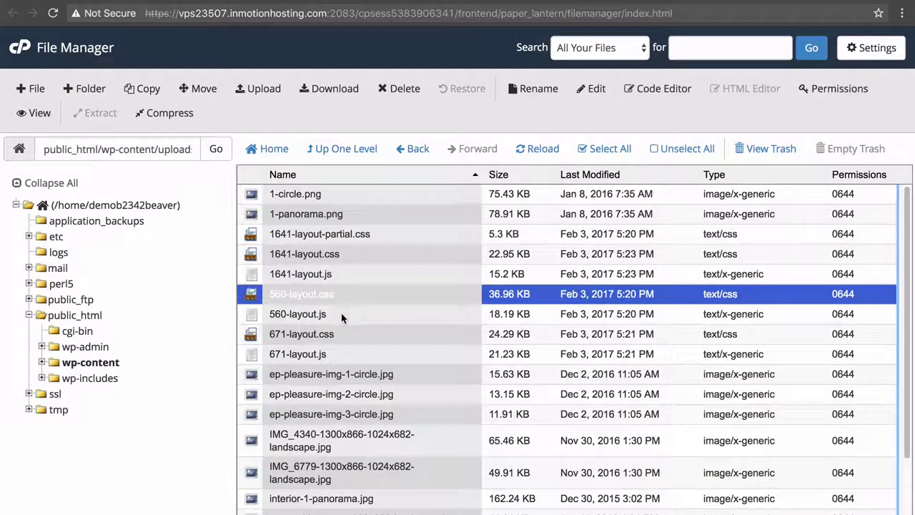
left_click(341, 315, "ctrl")
right_click(368, 309)
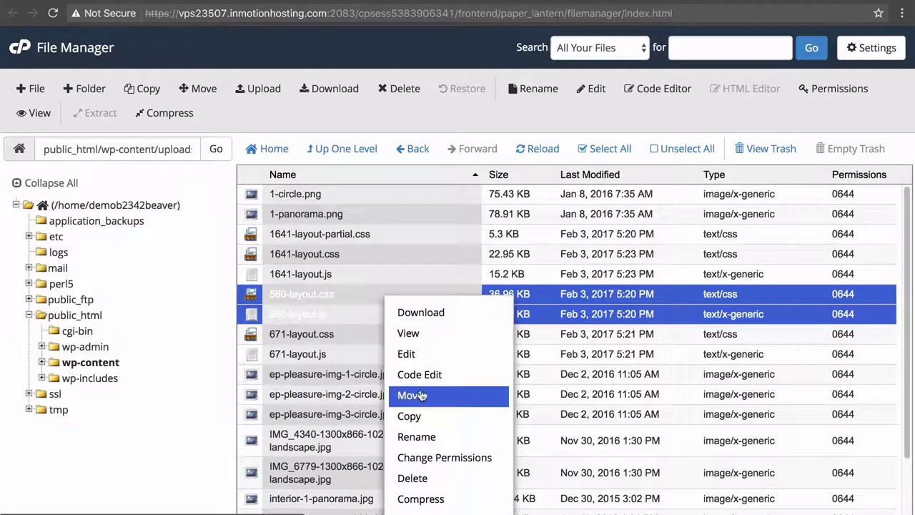
left_click(436, 477)
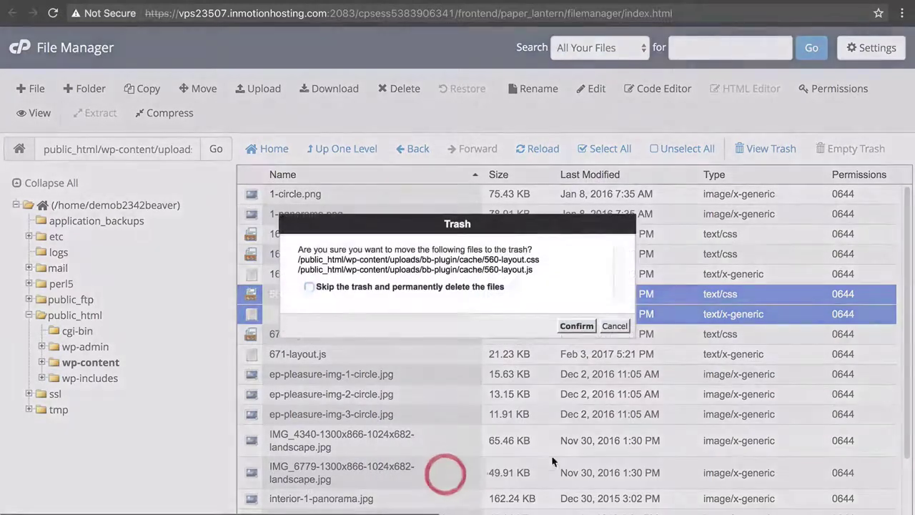
left_click(574, 326)
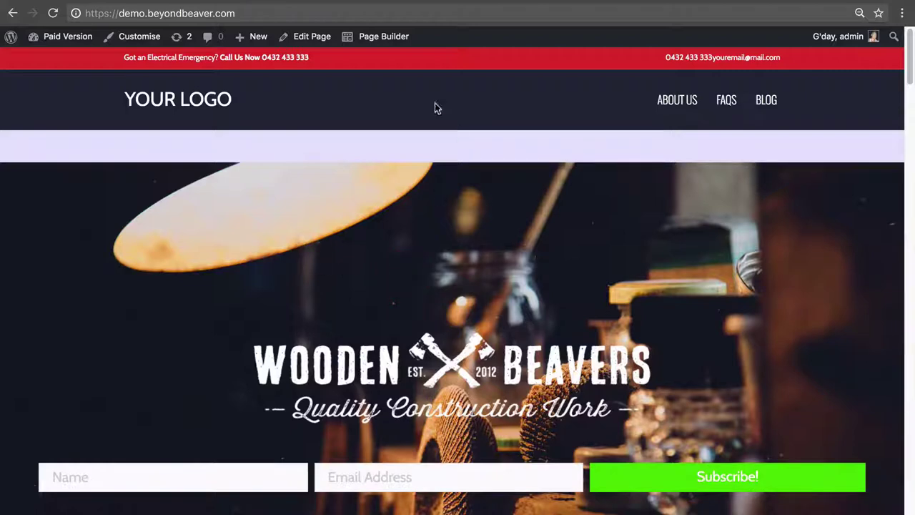
Step: Reload the live homepage and refresh the cache folder's listing to check for regenerated 560-layout files
left_click(53, 13)
key("ctrl+Tab")
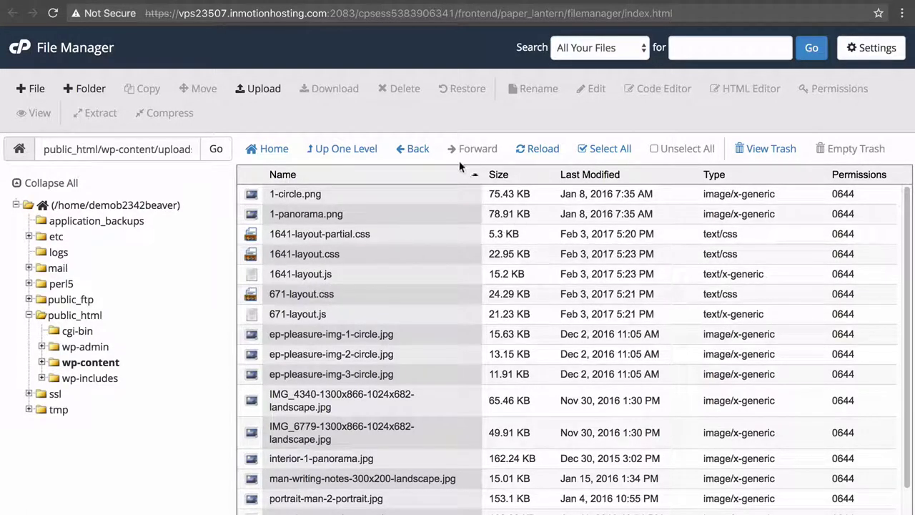
left_click(533, 150)
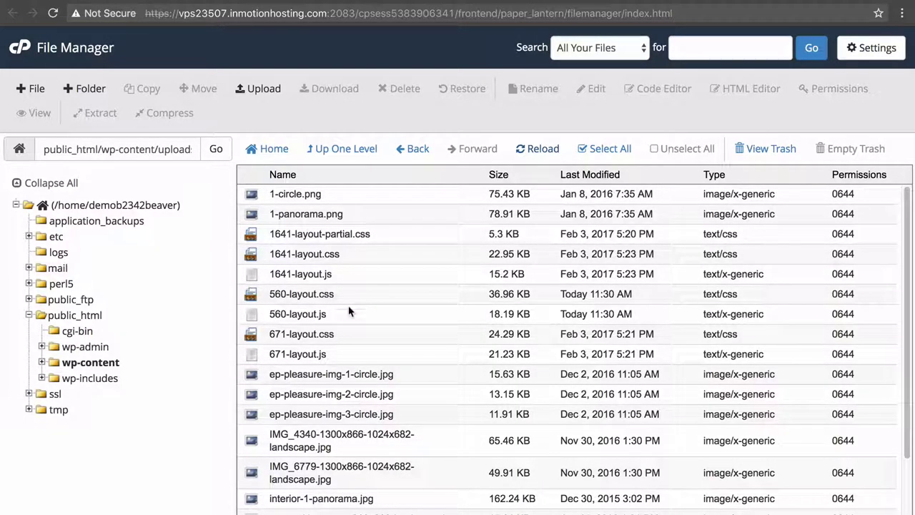
key("ctrl+Tab")
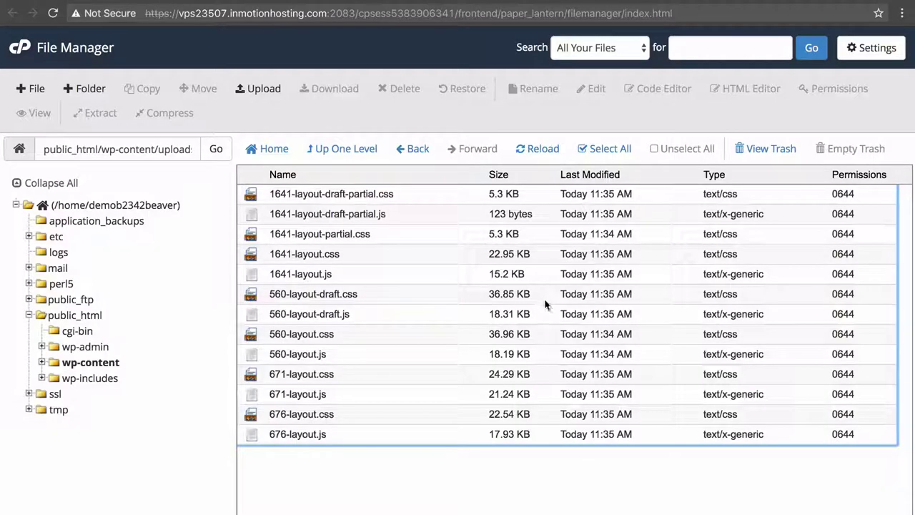
Step: Move all cached layout CSS and JS files, from 1641-layout-draft-partial.css through 676-layout.js, to the trash
left_click(326, 191)
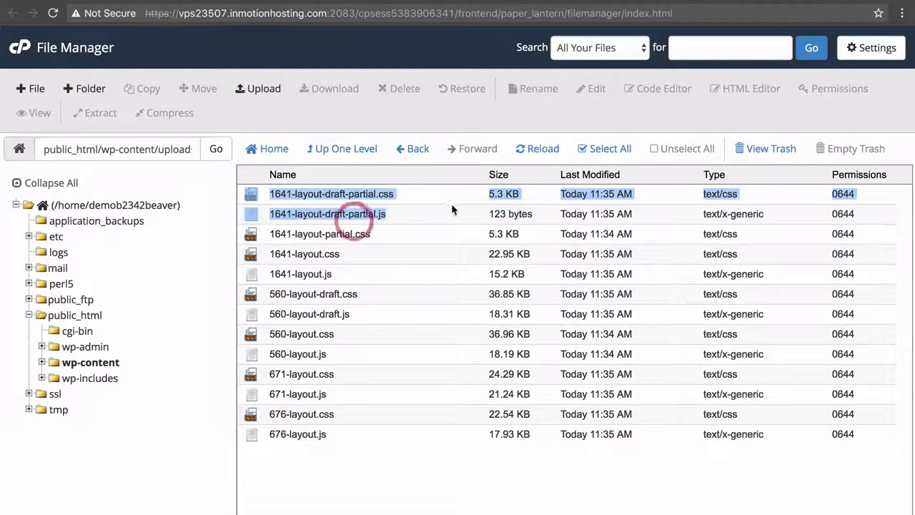
left_click(403, 435, "shift")
right_click(411, 343)
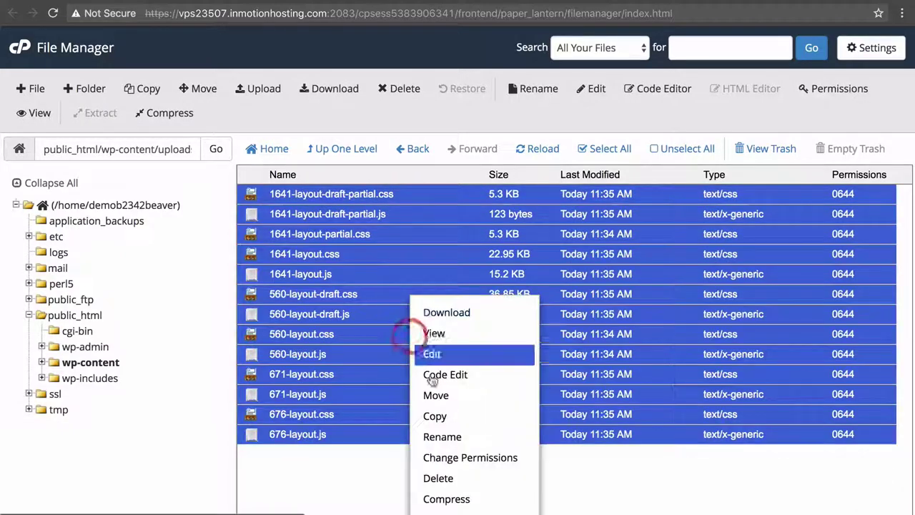
left_click(438, 478)
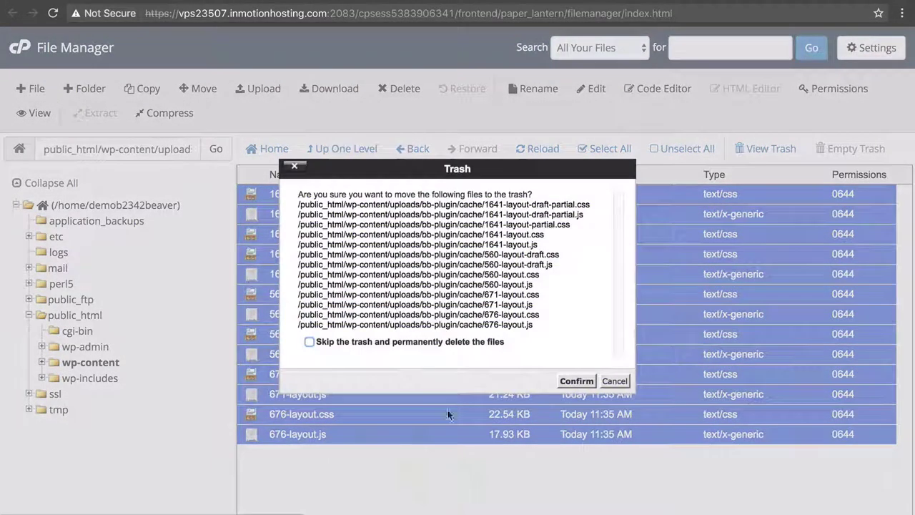
left_click(578, 381)
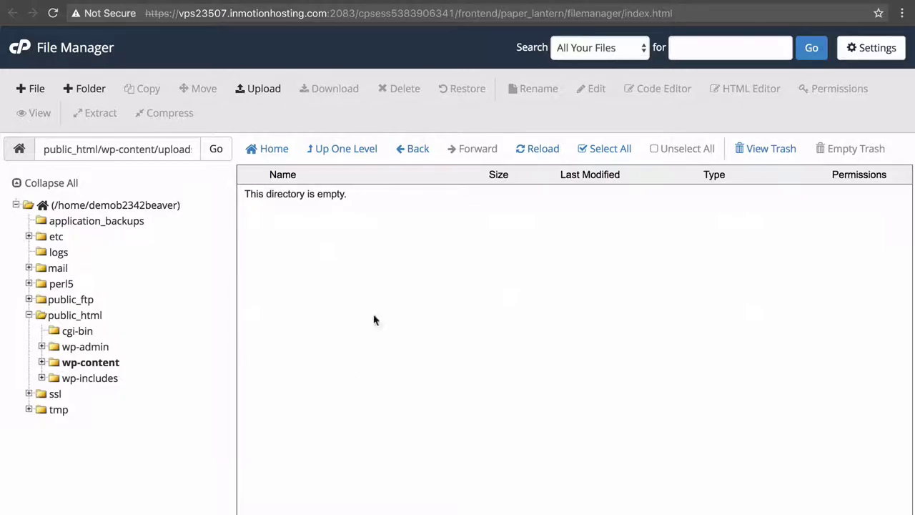
Step: Switch back to the live homepage and reload it to regenerate its cached layout files
key("ctrl+Tab")
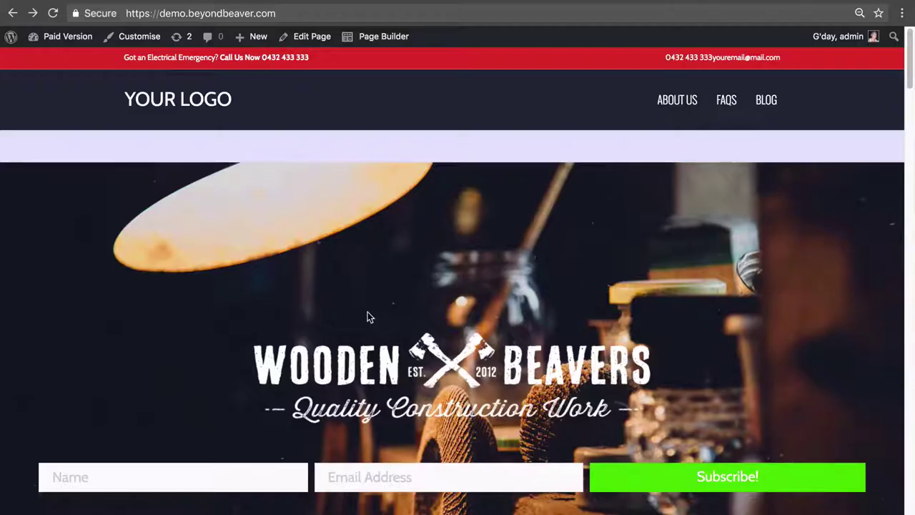
left_click(53, 17)
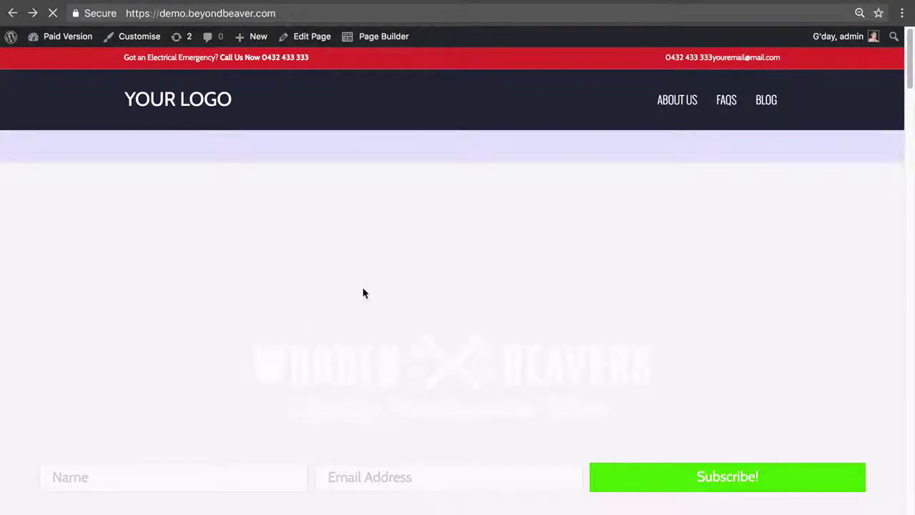
Step: Return to the File Manager and refresh the empty cache folder's listing to check for regenerated layout files
key("ctrl+shift+Tab")
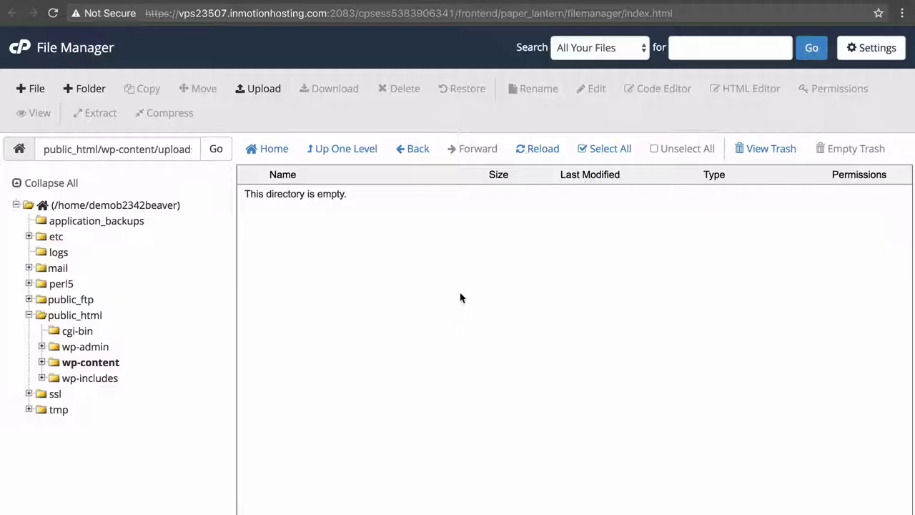
left_click(541, 149)
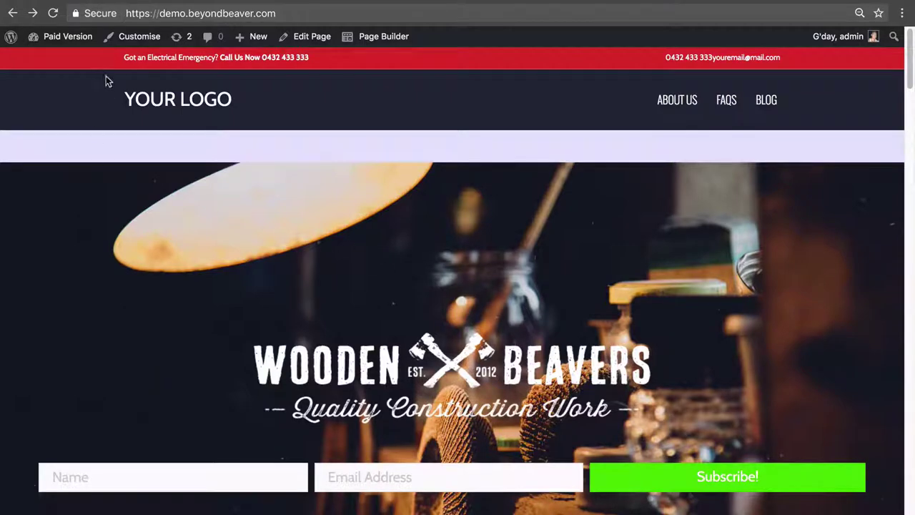
Step: Open the site's WordPress dashboard and show the list of all page builder templates
left_click(80, 40)
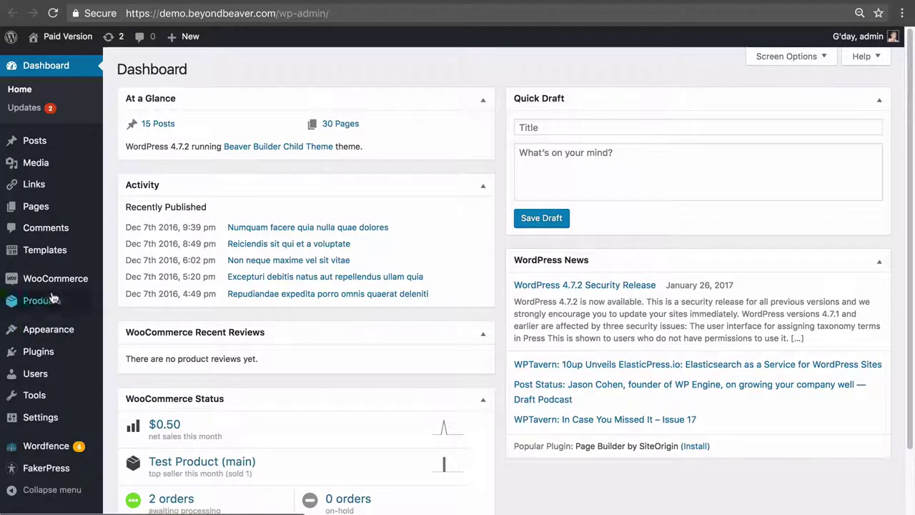
mouse_move(37, 333)
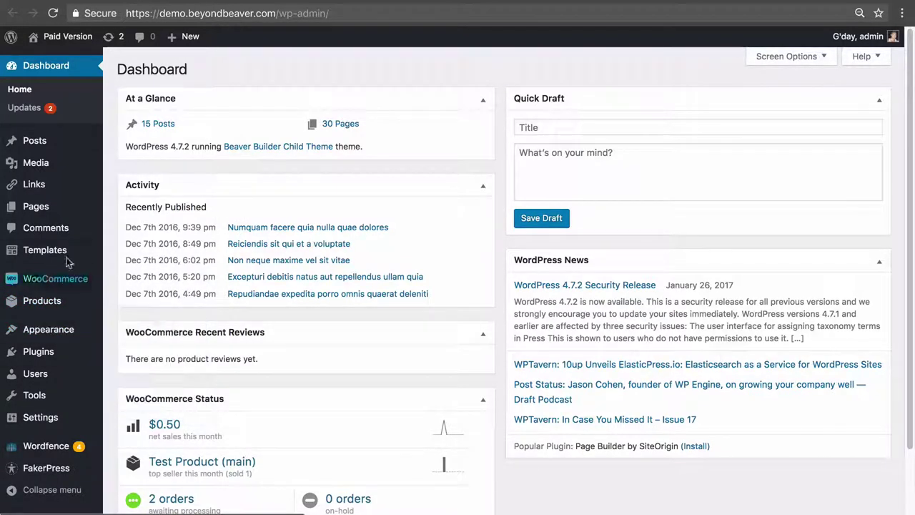
mouse_move(42, 250)
left_click(140, 251)
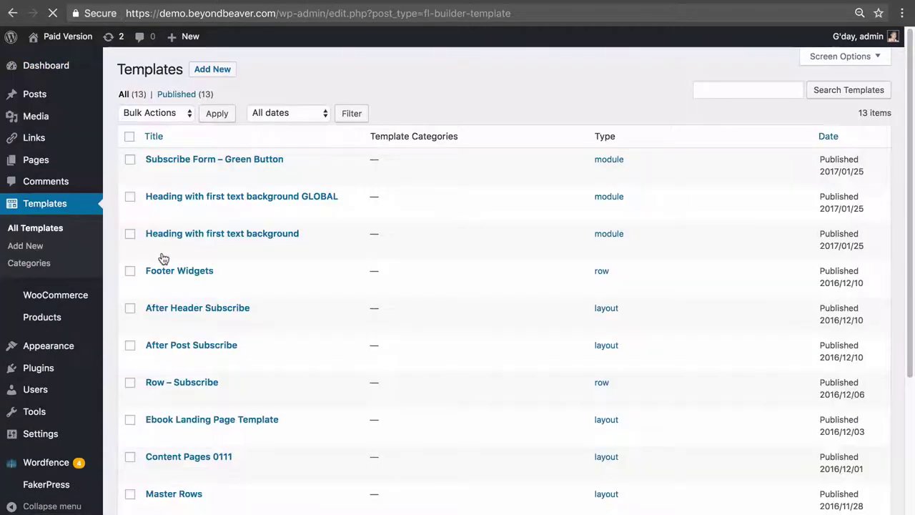
Step: Search the templates list for "footer" and view the Footer Widgets template on the front end
scroll(461, 251, "down", 1)
scroll(472, 256, "down", 2)
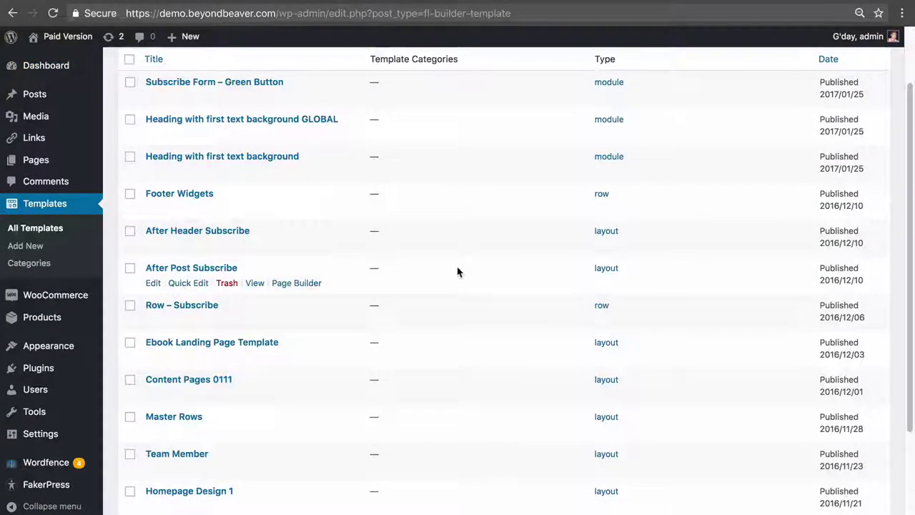
key("super+f")
type("footer")
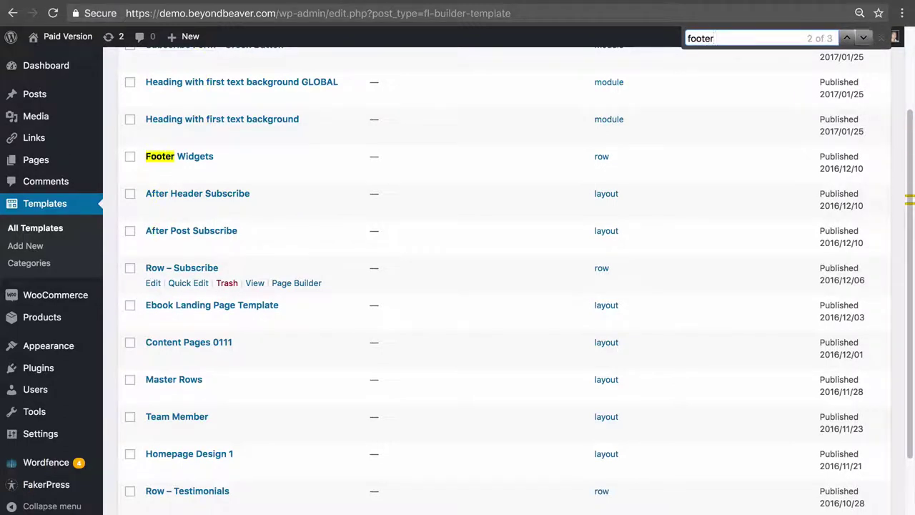
scroll(439, 267, "up", 1)
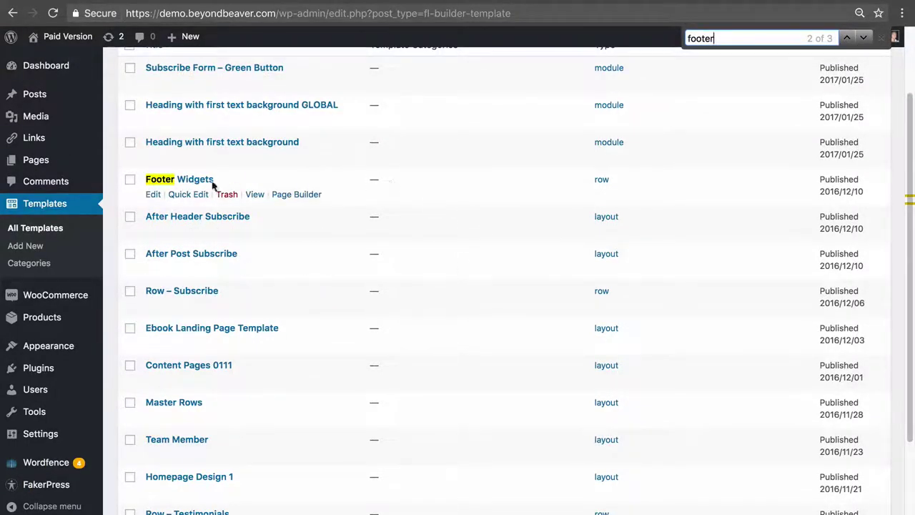
left_click(255, 194)
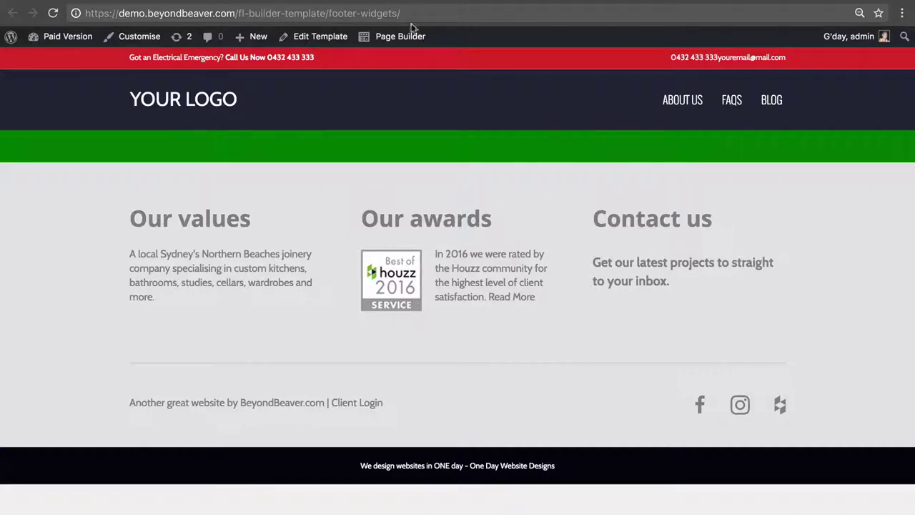
Step: Return to the templates list, highlight fl-builder-template in its URL, and view the Footer Widgets template again
key("alt+Left")
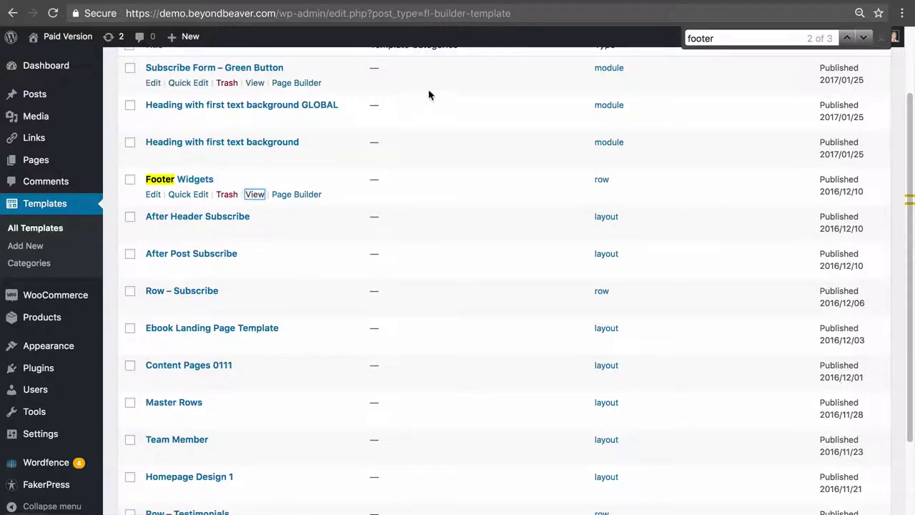
left_click_drag(422, 14, 512, 13)
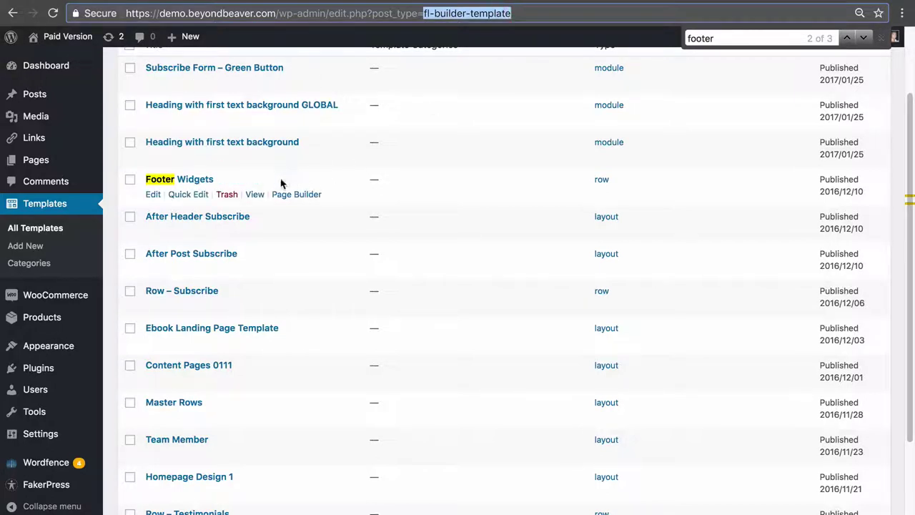
left_click(254, 193)
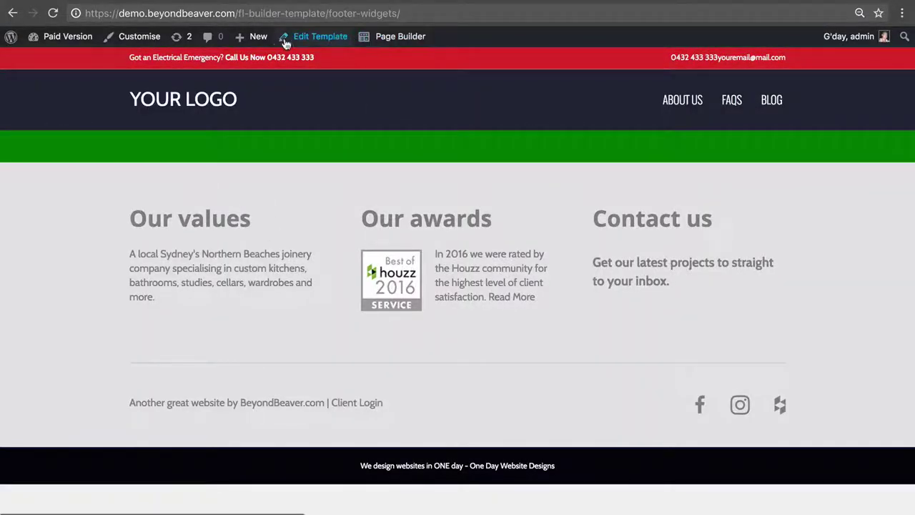
Step: Inspect the Footer Widgets page's code for its post ID and layout stylesheet, and close the inspector
right_click(303, 183)
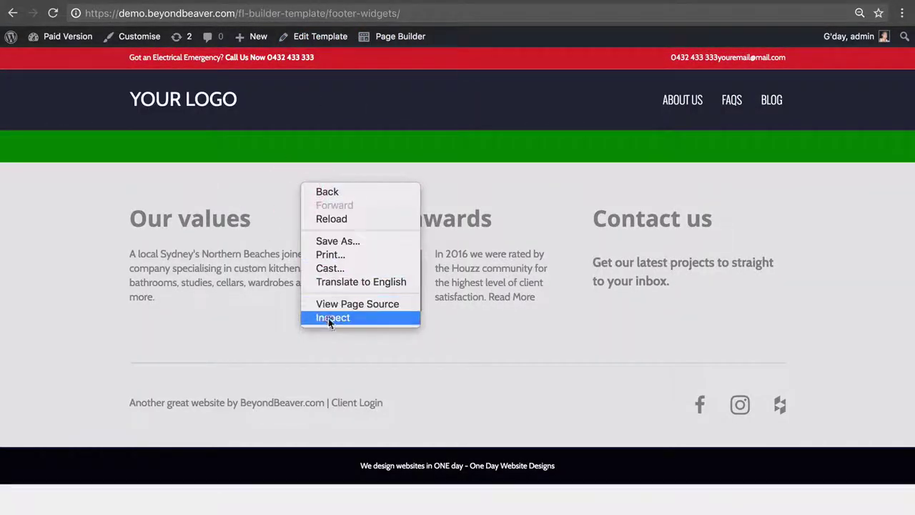
left_click(330, 319)
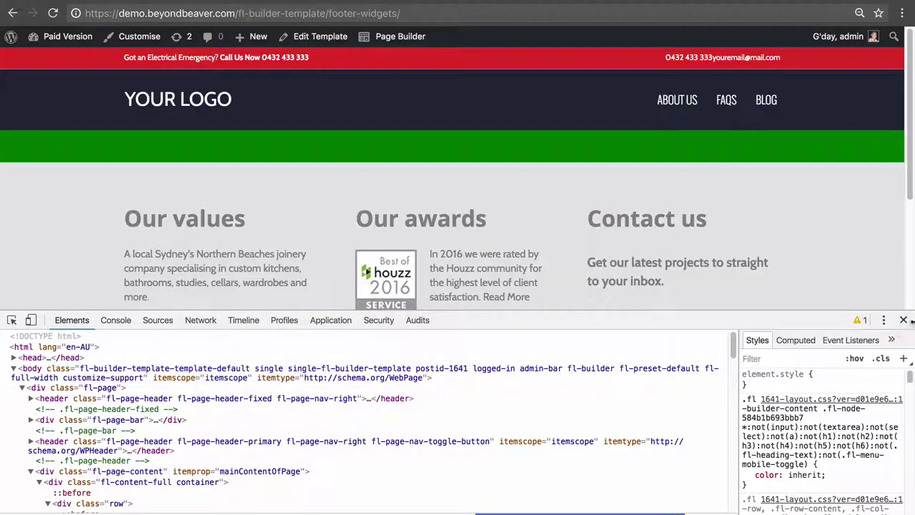
left_click(903, 320)
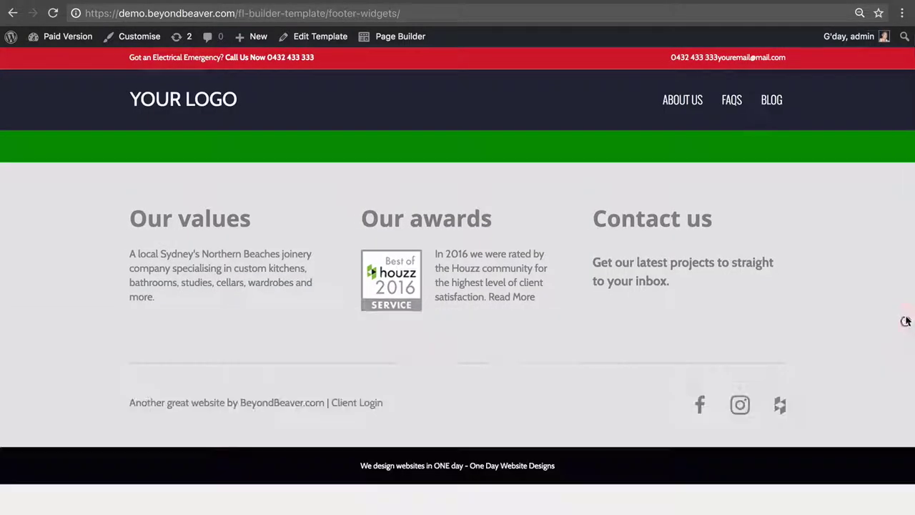
Step: Open the Footer Widgets template for editing and highlight the post ID 1641 in its URL
left_click(321, 37)
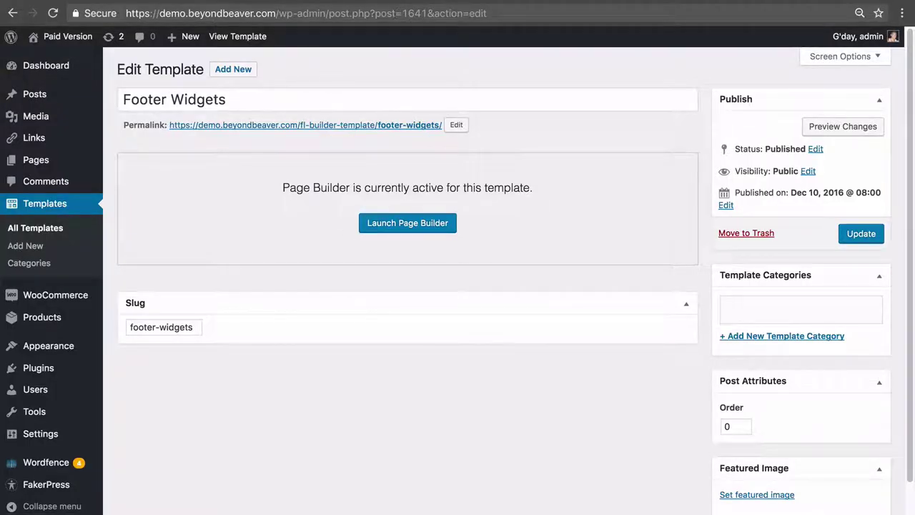
left_click_drag(401, 13, 423, 13)
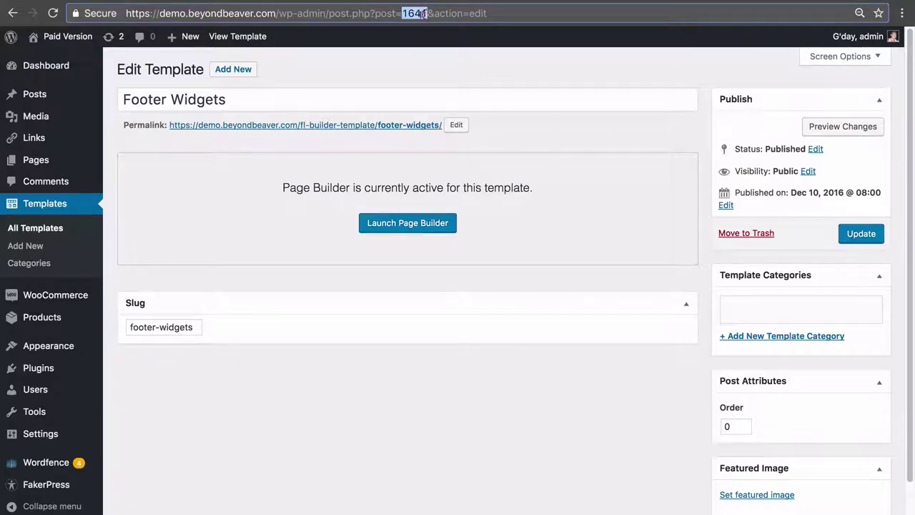
left_click(443, 342)
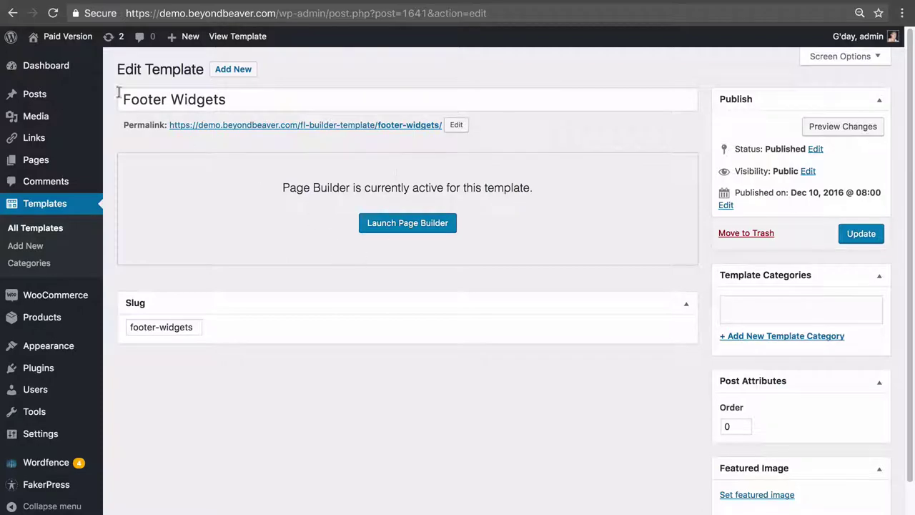
Step: Open the homepage in Page Builder and bring up the Save Row dialog for the Wooden Beavers Playground row
left_click(68, 36)
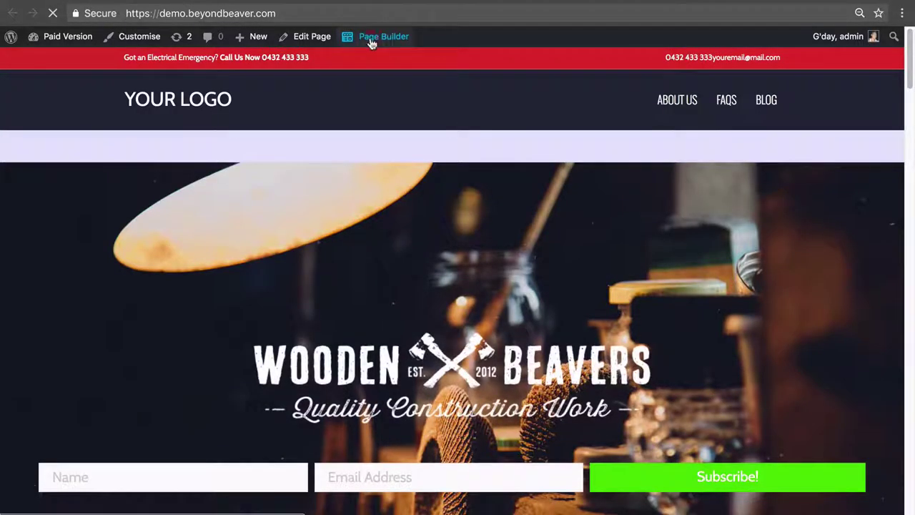
left_click(371, 41)
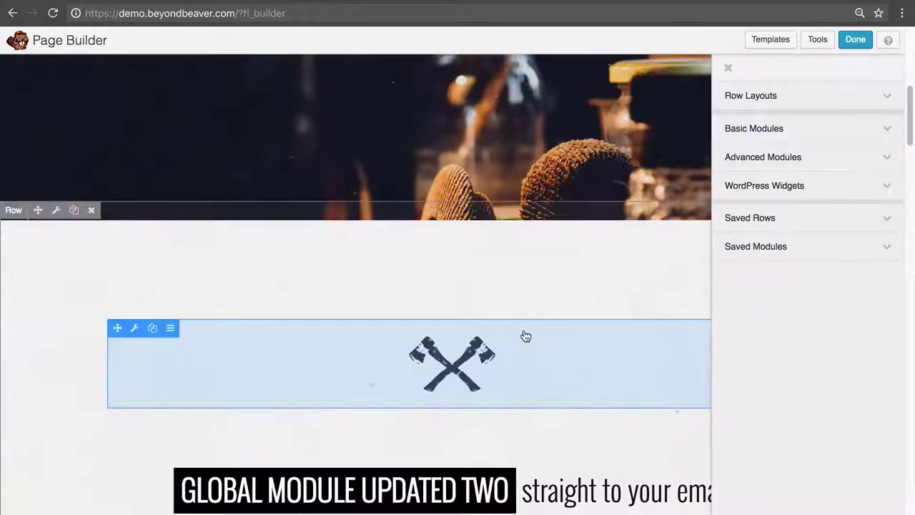
scroll(526, 336, "down", 20)
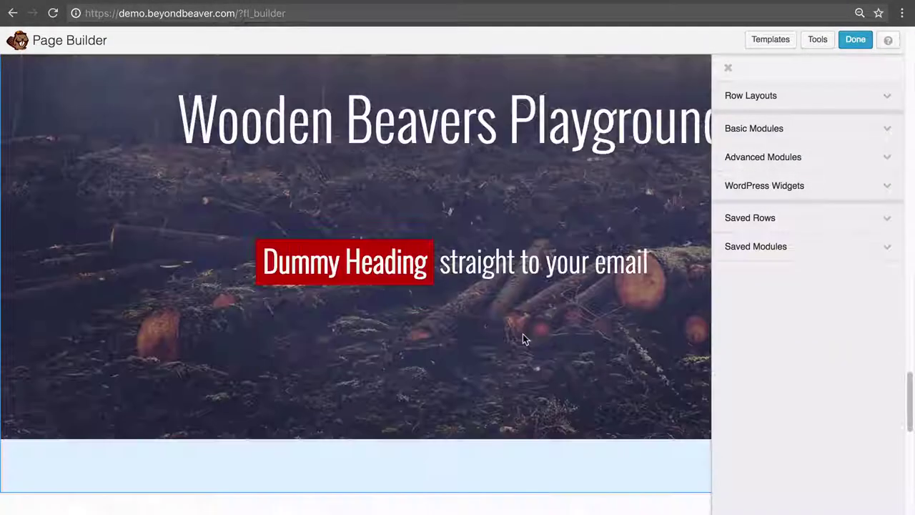
scroll(405, 180, "up", 4)
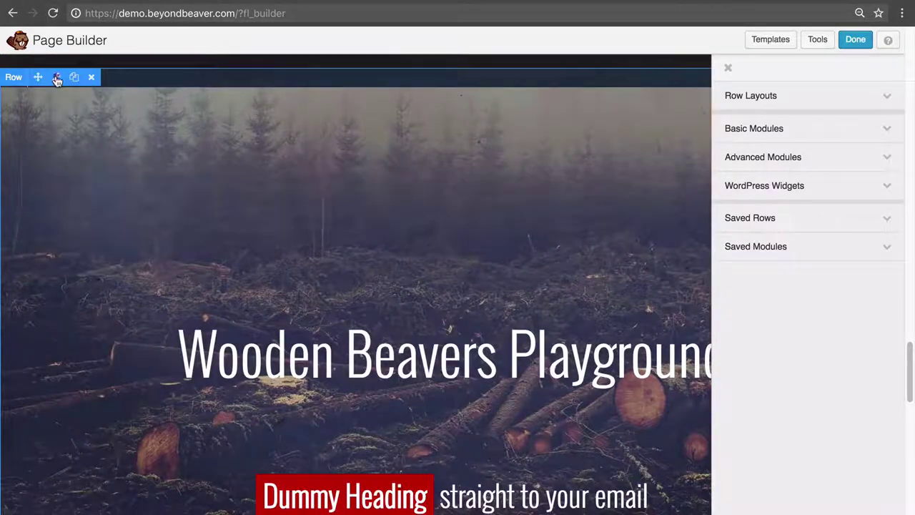
left_click(57, 78)
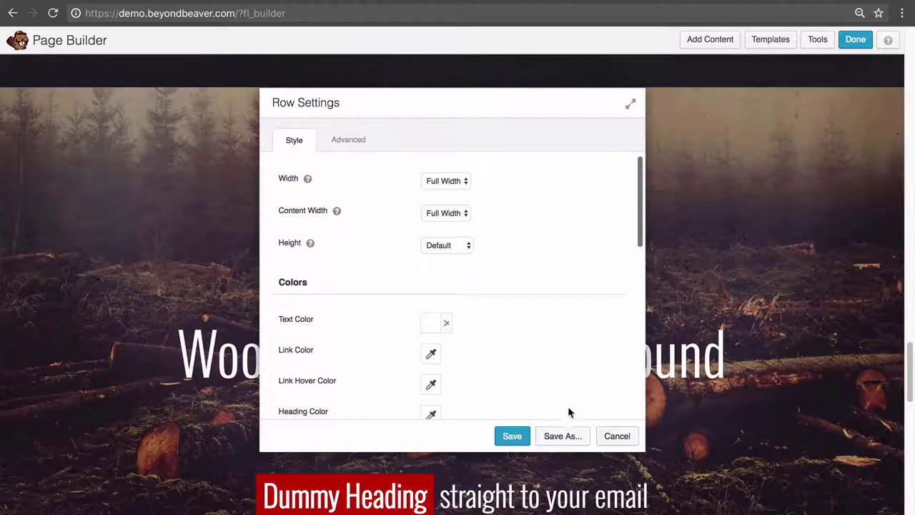
left_click(565, 436)
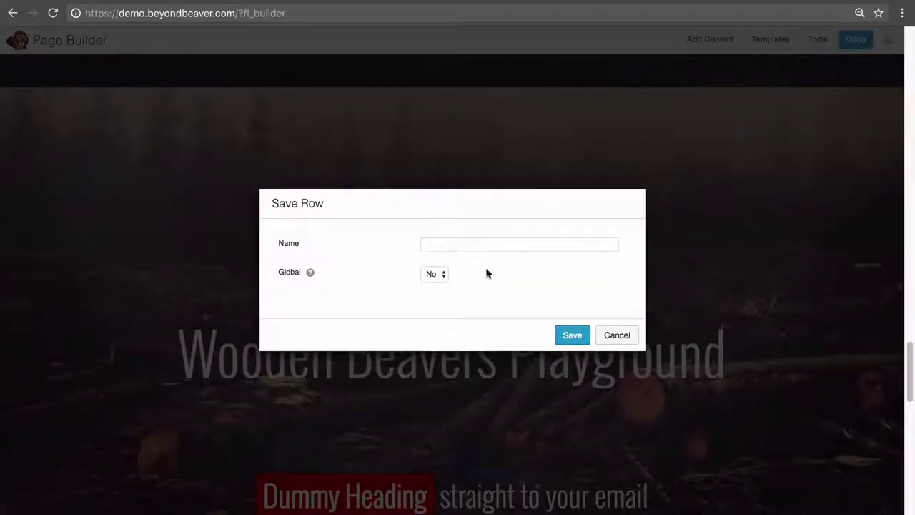
left_click(575, 339)
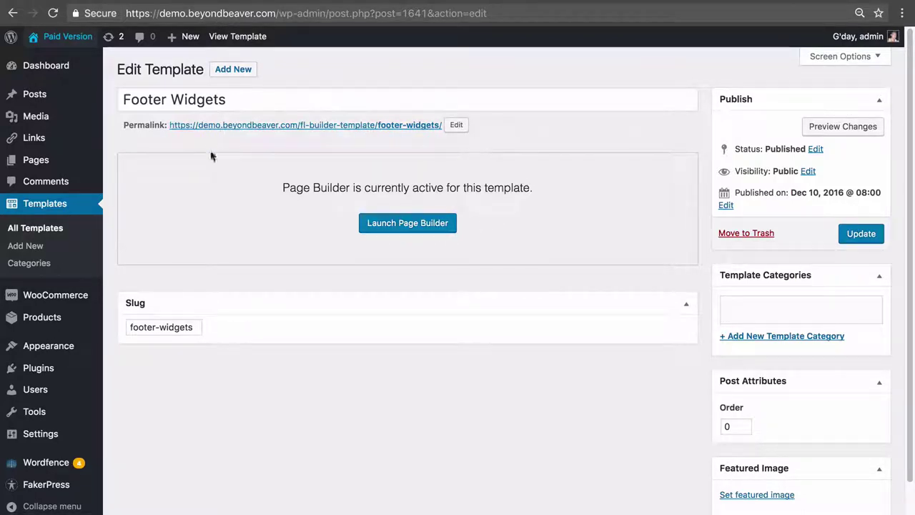
Step: Reopen the homepage in Page Builder and add the global saved row Footer Widgets at the end of the page content
left_click(406, 131)
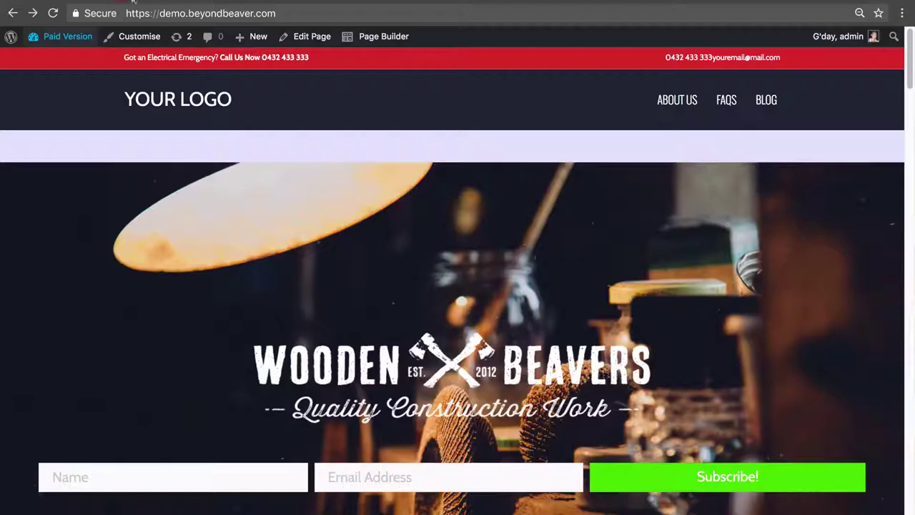
left_click(368, 37)
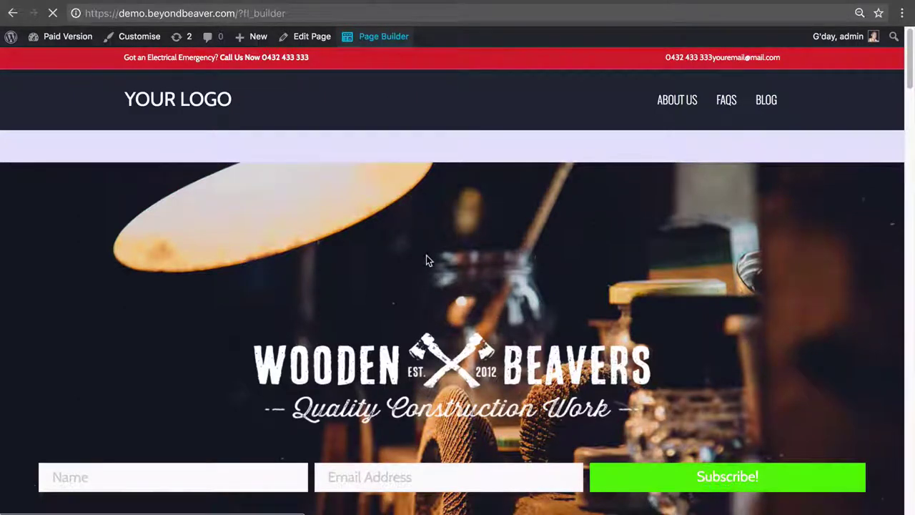
scroll(429, 271, "down", 15)
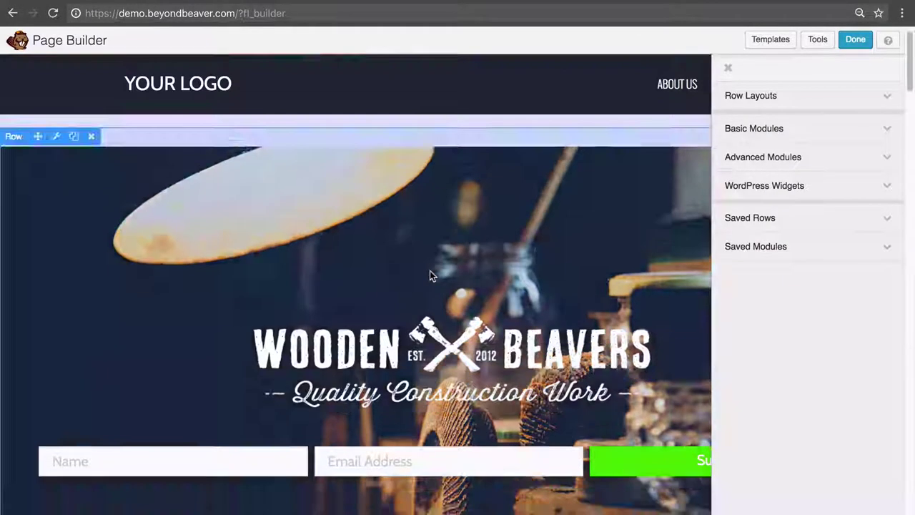
scroll(433, 291, "down", 6)
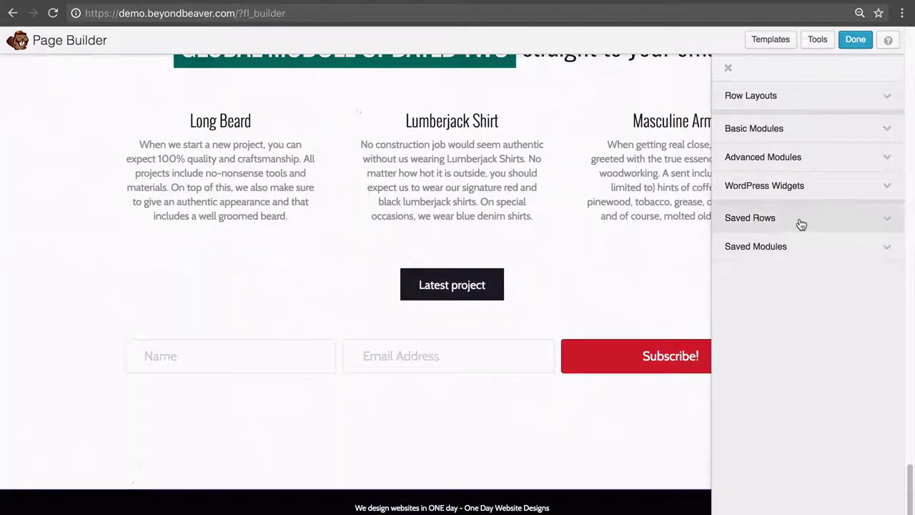
left_click(800, 218)
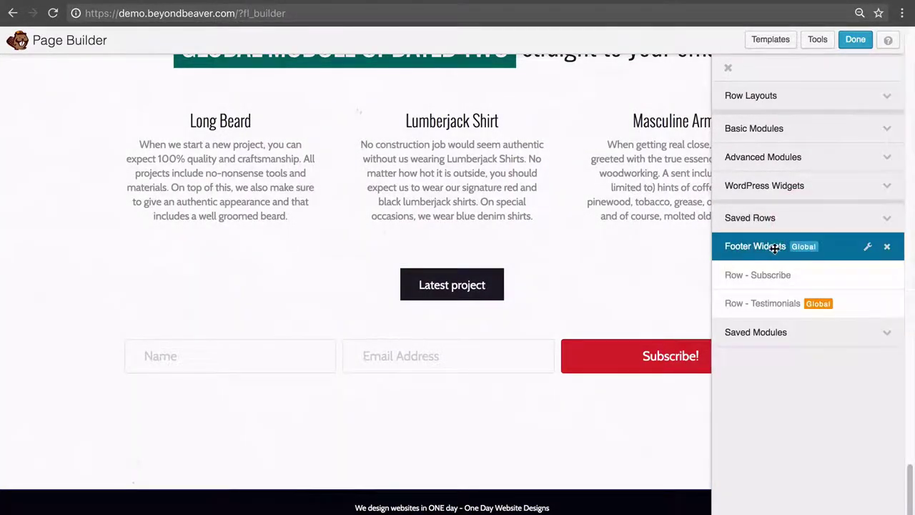
left_click_drag(776, 246, 354, 472)
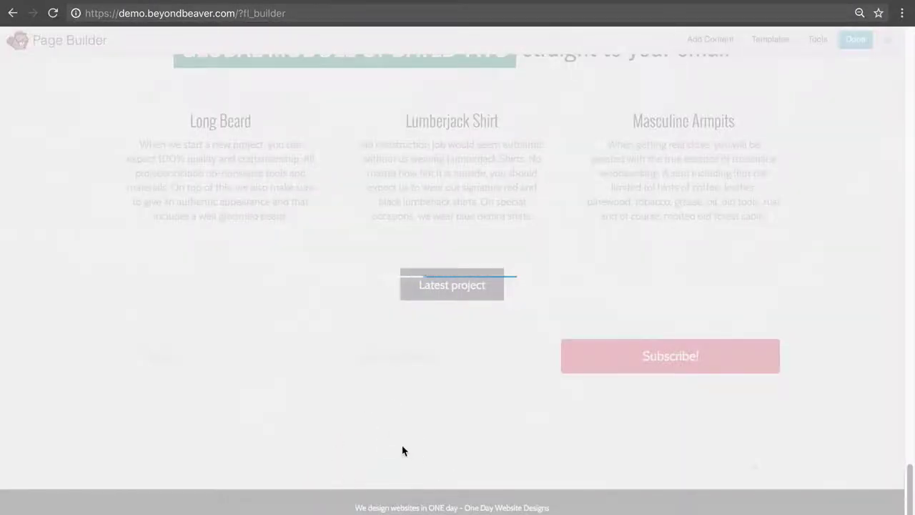
Step: Publish the homepage changes and check the Footer Widgets row at the end of the live page
scroll(382, 456, "down", 4)
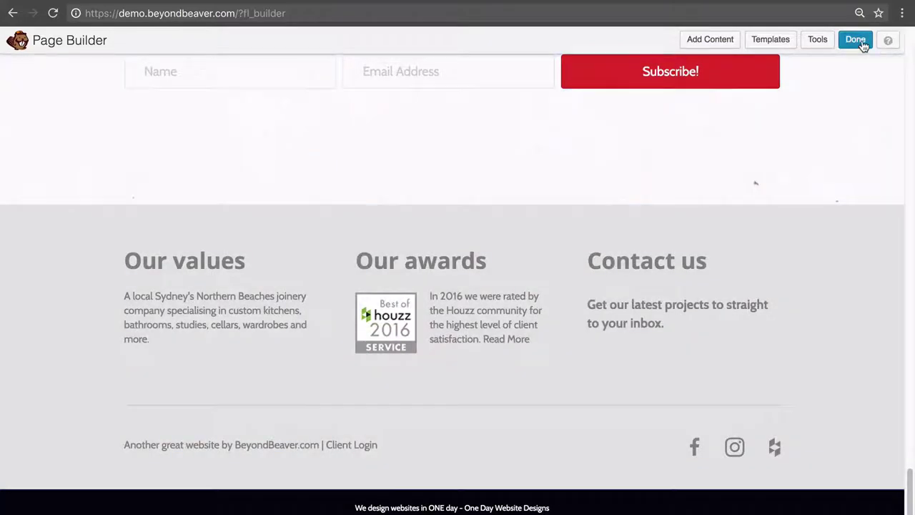
left_click(857, 40)
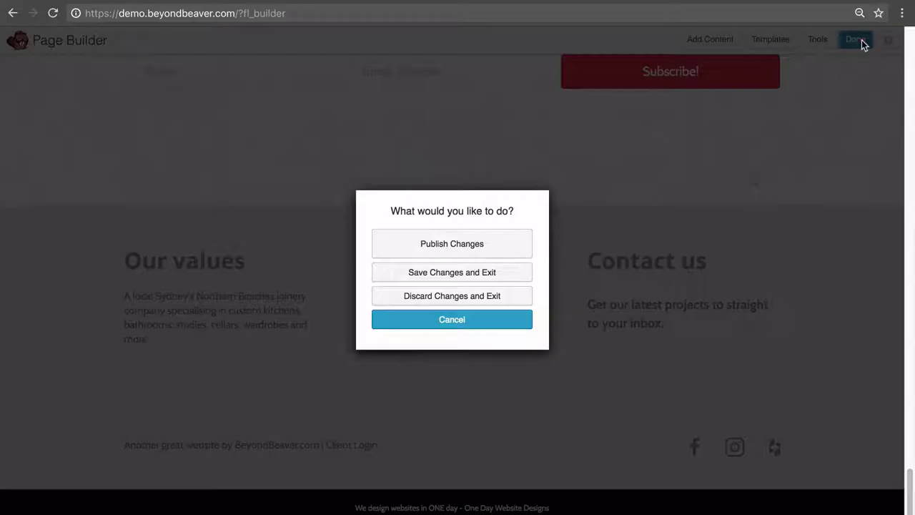
left_click(482, 236)
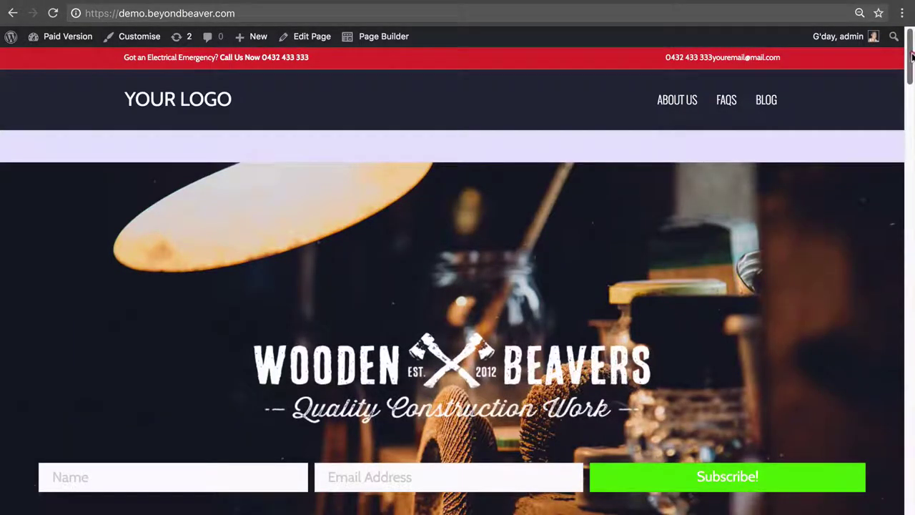
left_click_drag(911, 57, 912, 472)
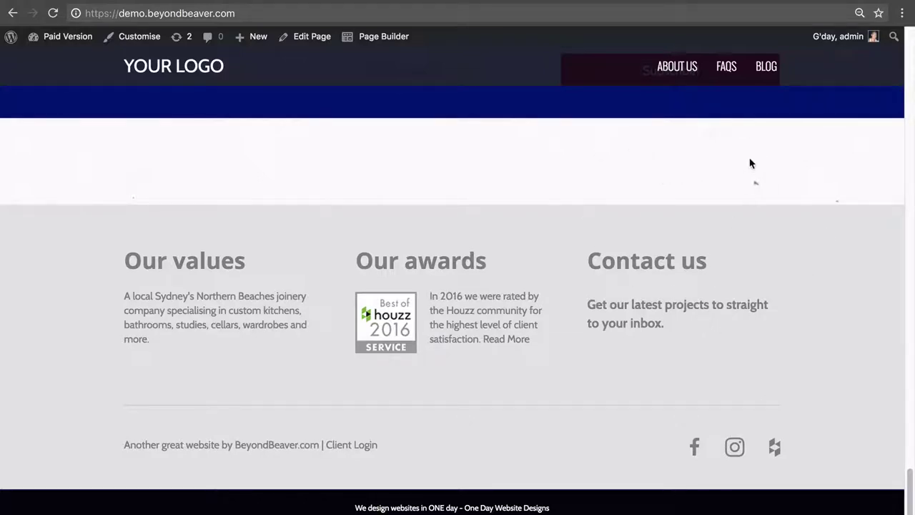
Step: Look over the live homepage section above the Footer Widgets row, and reload the cache folder listing in File Manager
scroll(587, 229, "up", 10)
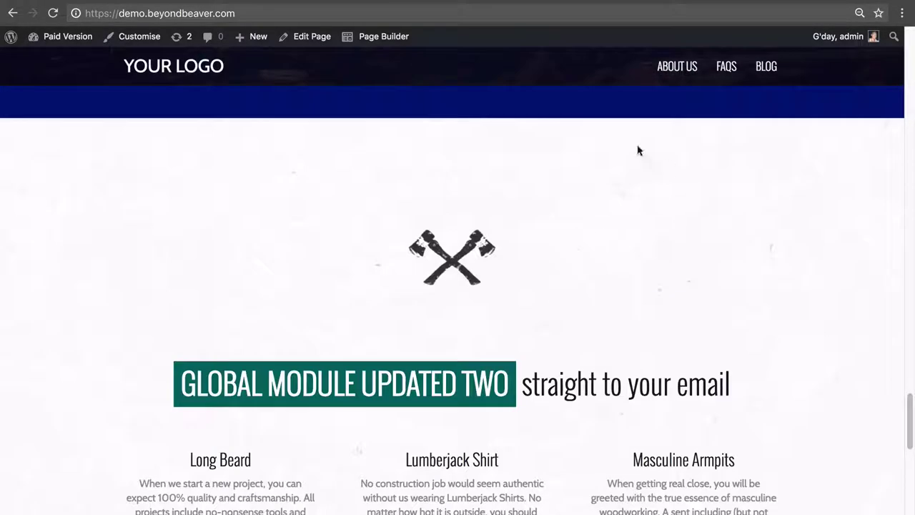
scroll(552, 209, "down", 10)
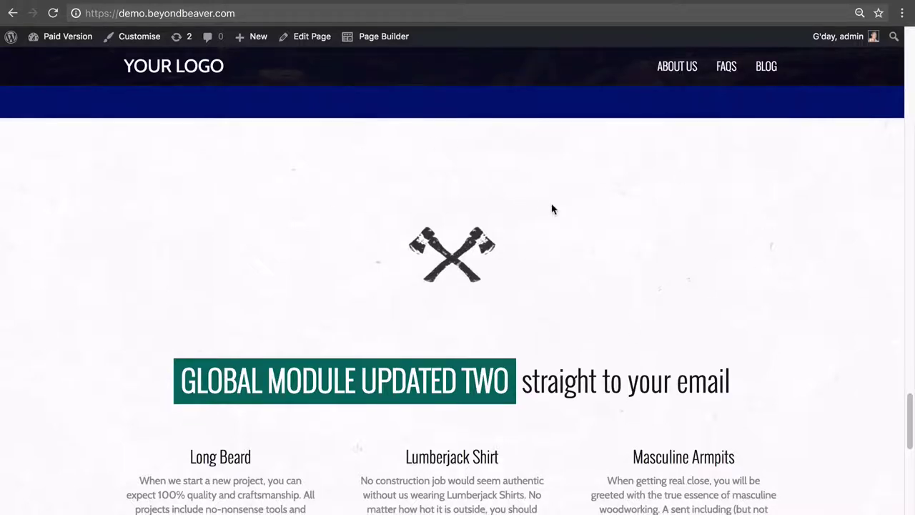
scroll(386, 318, "down", 2)
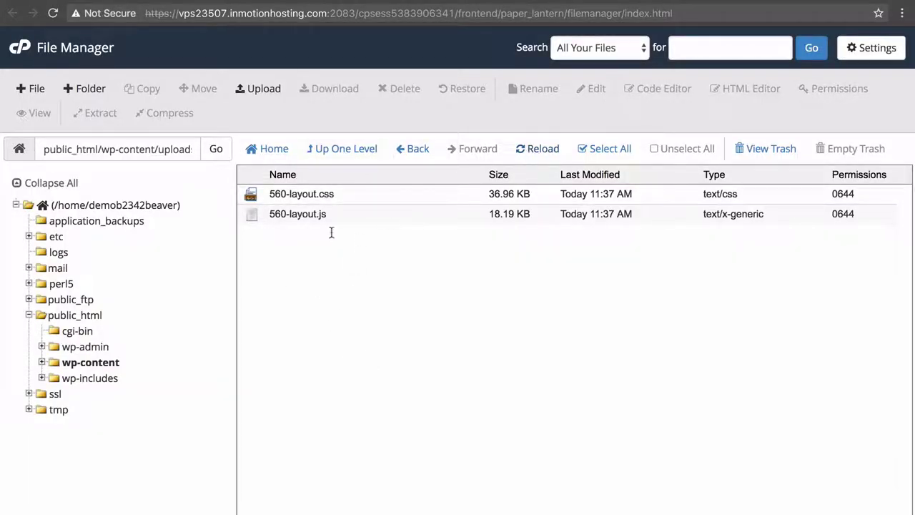
left_click(536, 152)
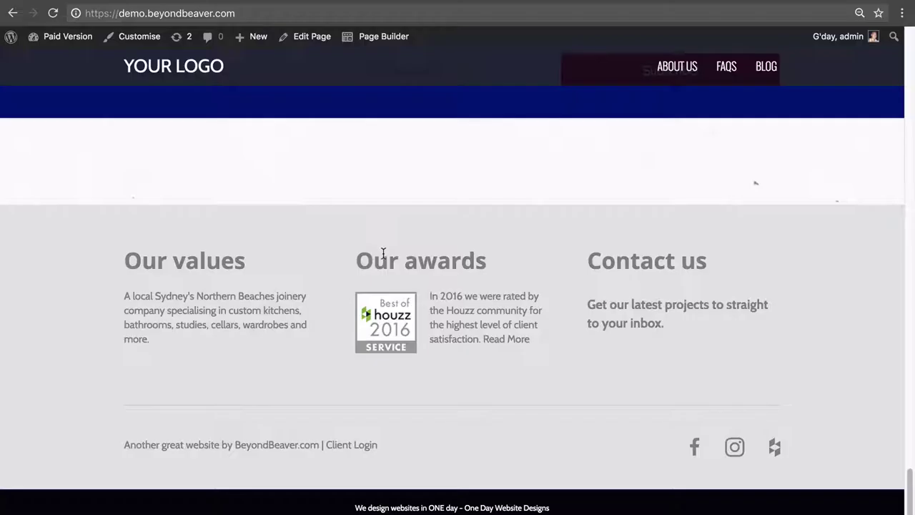
Step: Examine the Footer Widgets row on the live homepage together with the subscribe form and feature columns above it
scroll(415, 361, "up", 5)
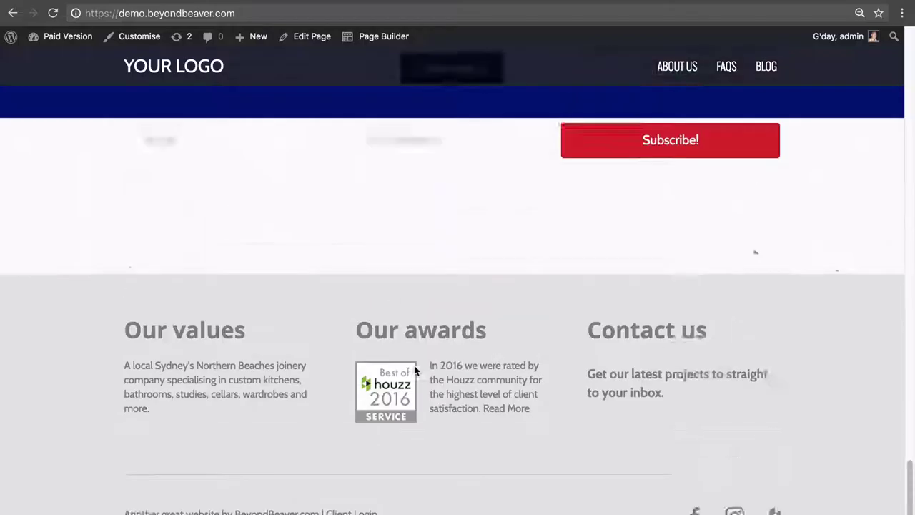
left_click(406, 392)
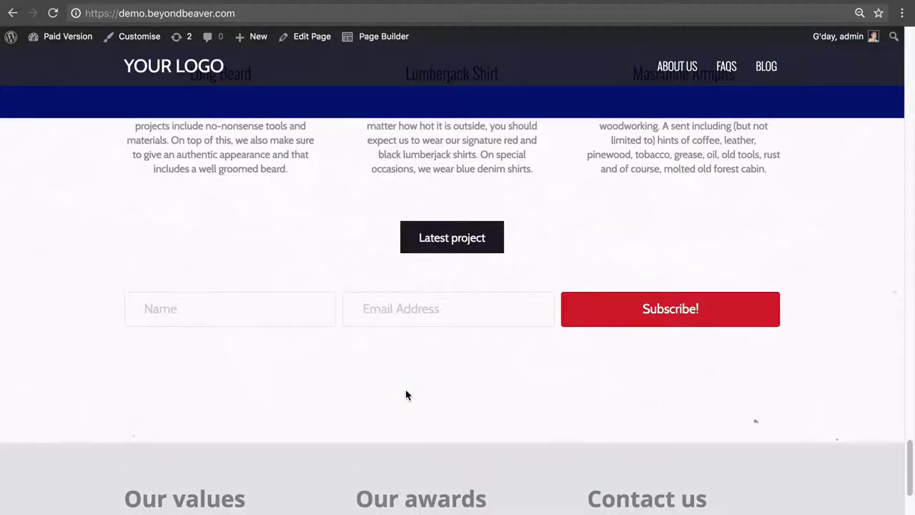
scroll(411, 393, "down", 3)
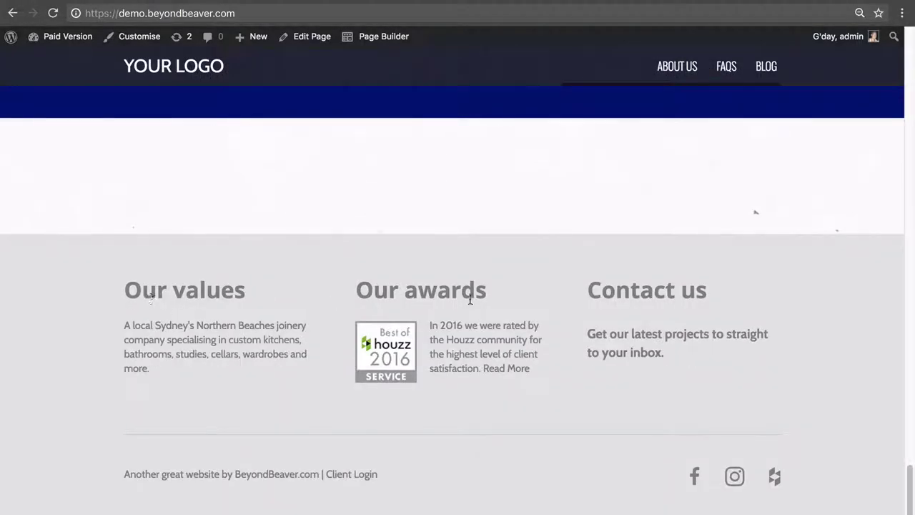
scroll(484, 370, "up", 2)
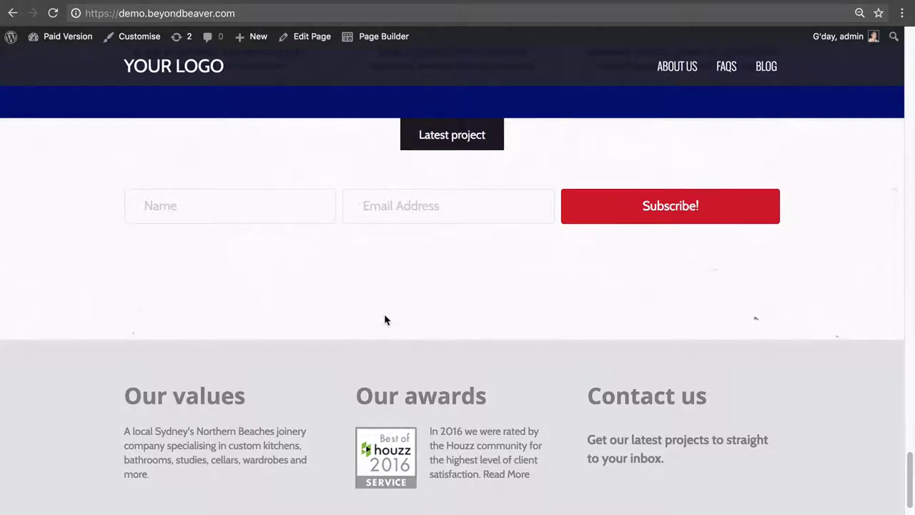
scroll(383, 319, "down", 1)
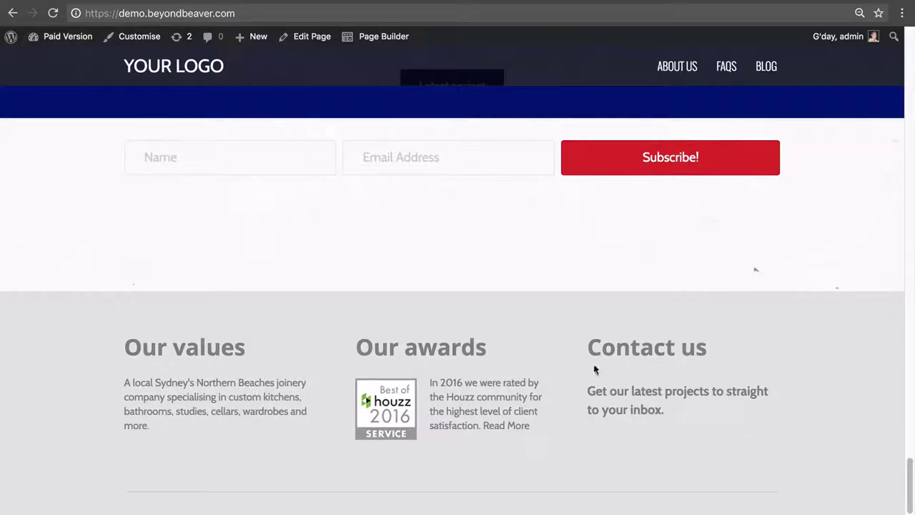
scroll(446, 440, "up", 4)
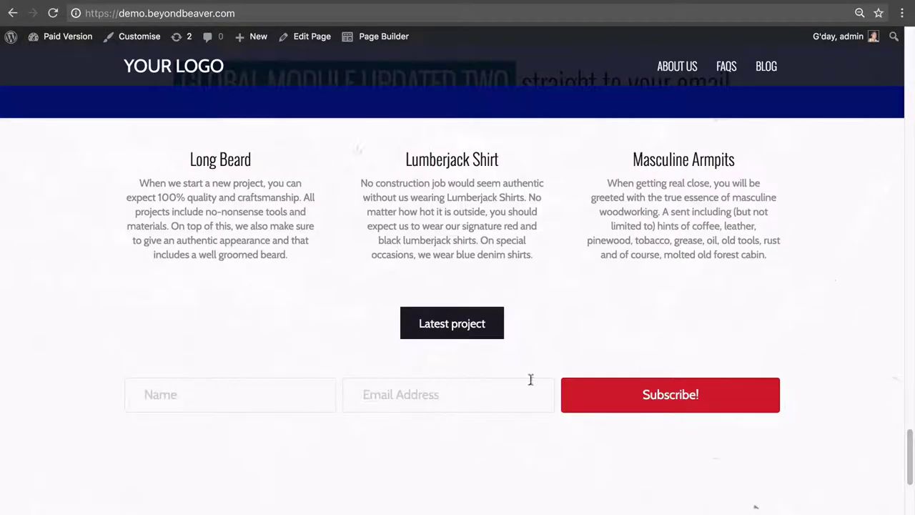
scroll(386, 302, "down", 3)
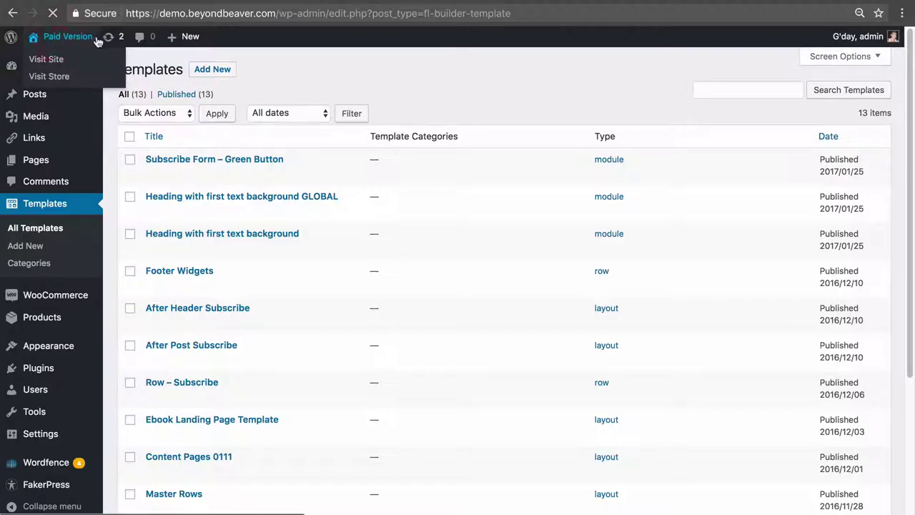
Step: Visit the site from the Templates admin screen, open the homepage in Page Builder and go to the team member section
left_click(68, 36)
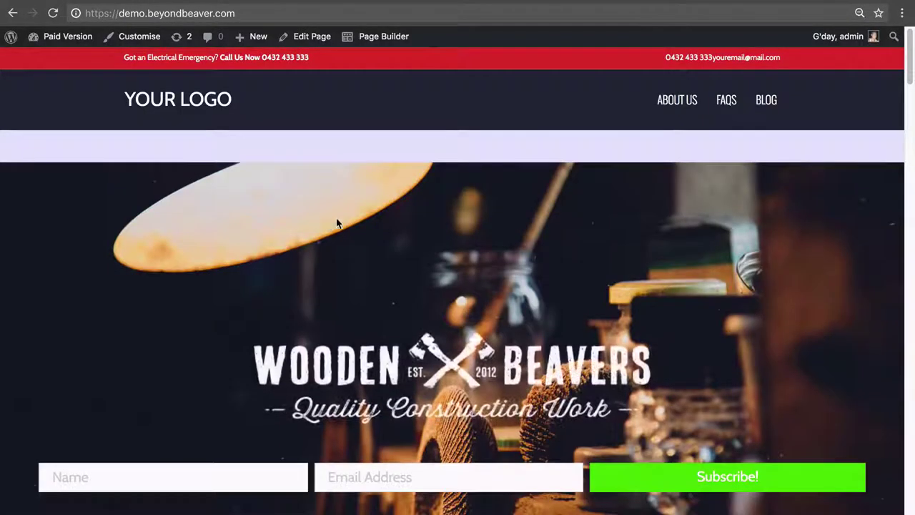
left_click(384, 37)
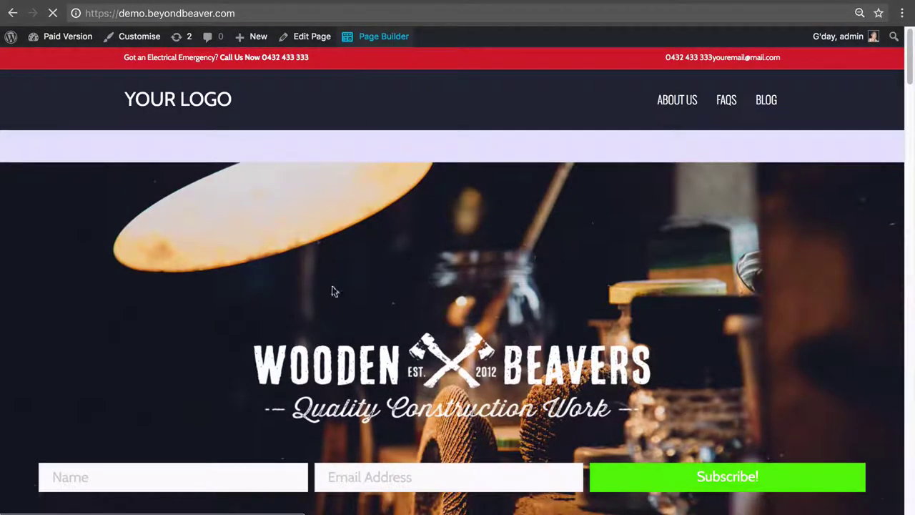
scroll(328, 283, "down", 5)
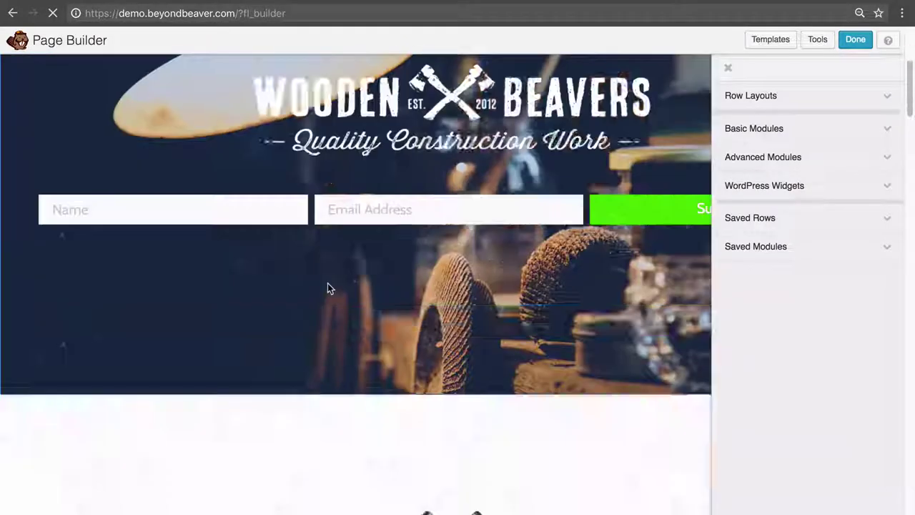
scroll(329, 288, "down", 5)
scroll(329, 288, "down", 15)
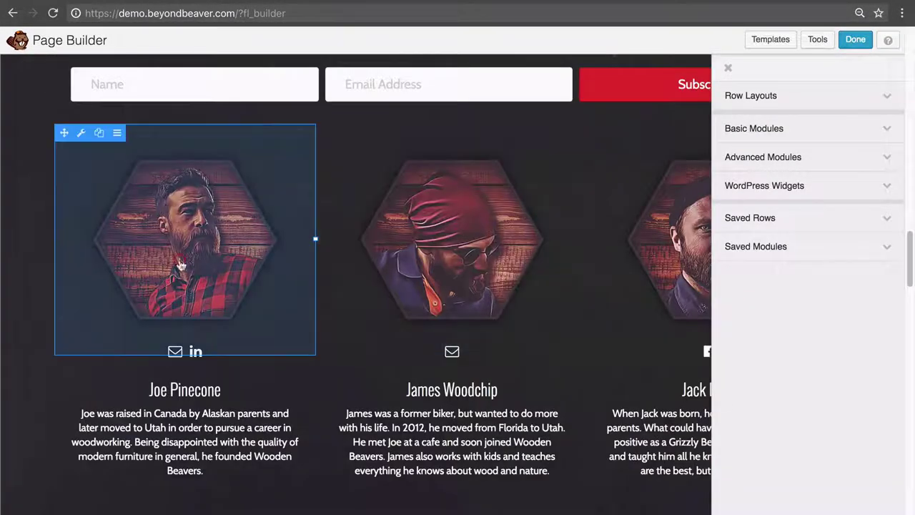
left_click(186, 268)
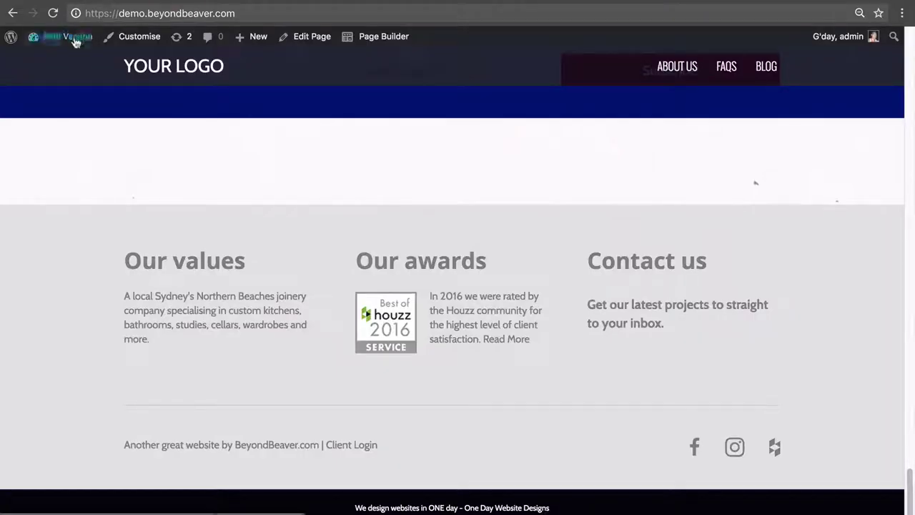
Step: Go from the live homepage to the WordPress dashboard and open the Cache section of the Page Builder settings
left_click(80, 38)
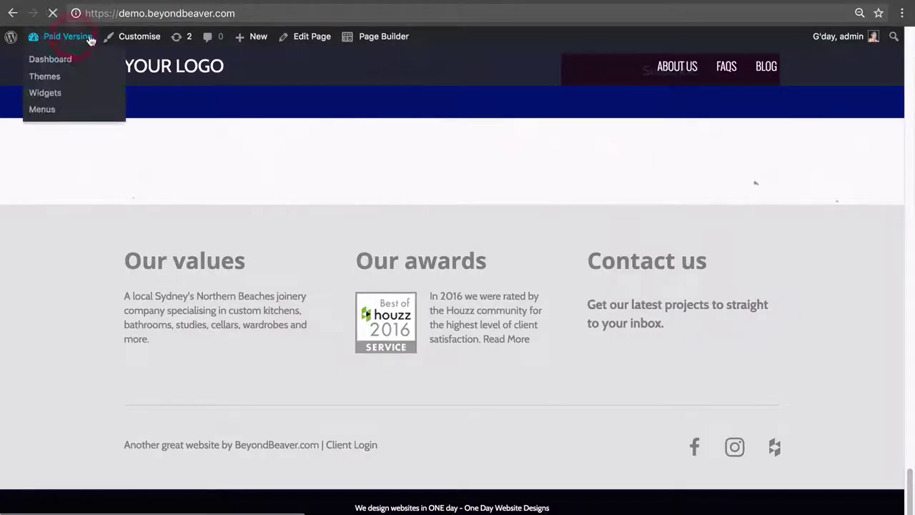
scroll(236, 248, "down", 2)
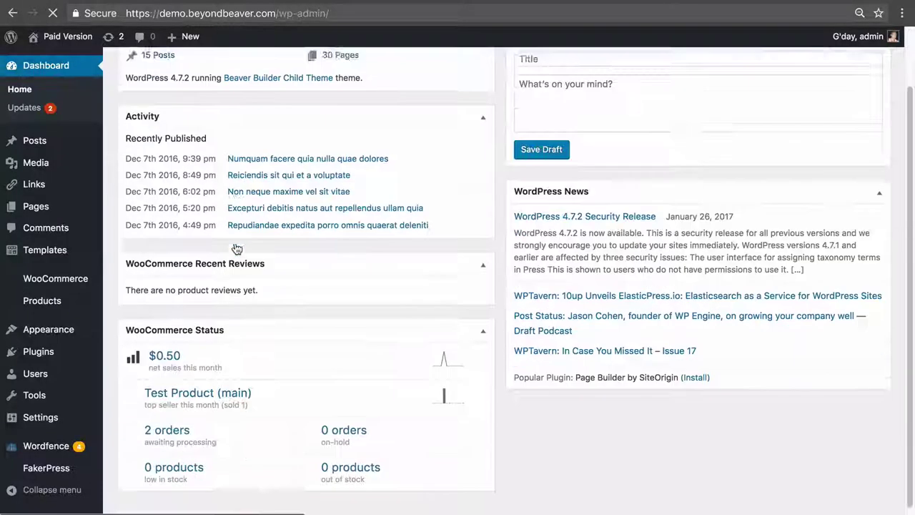
mouse_move(36, 417)
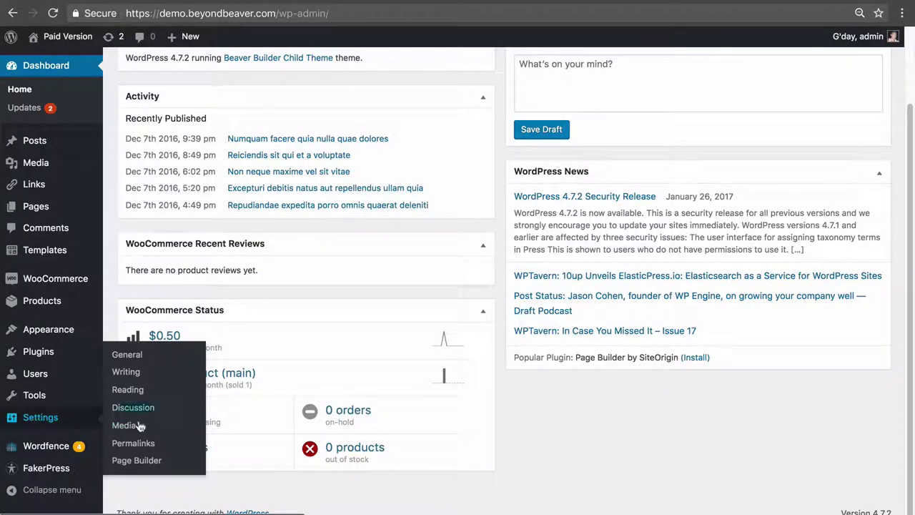
left_click(185, 460)
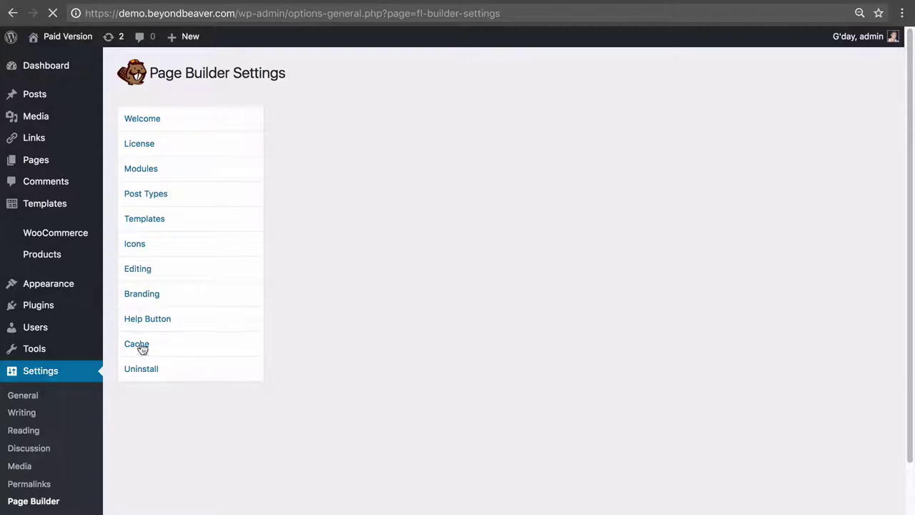
left_click(164, 344)
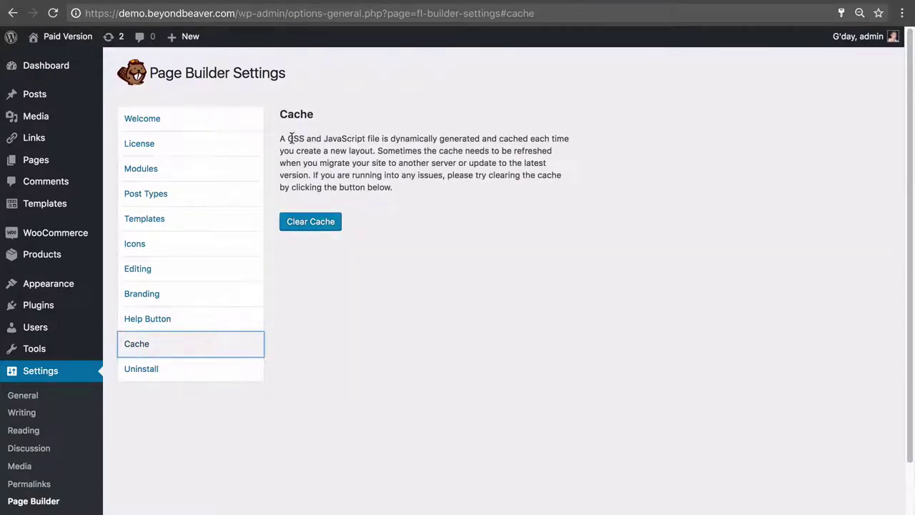
Step: Highlight the words "CSS and JavaScript file" in the Cache description, and clear the Page Builder cache
left_click_drag(287, 137, 374, 137)
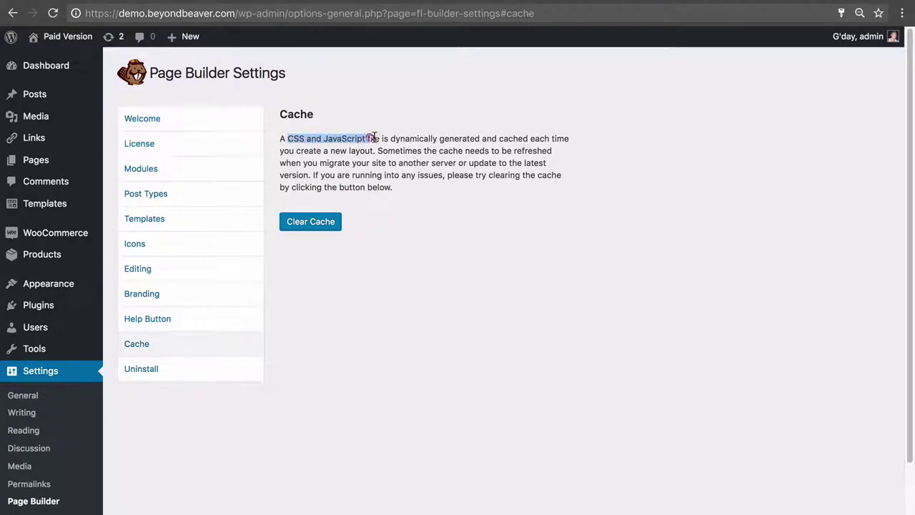
left_click(454, 200)
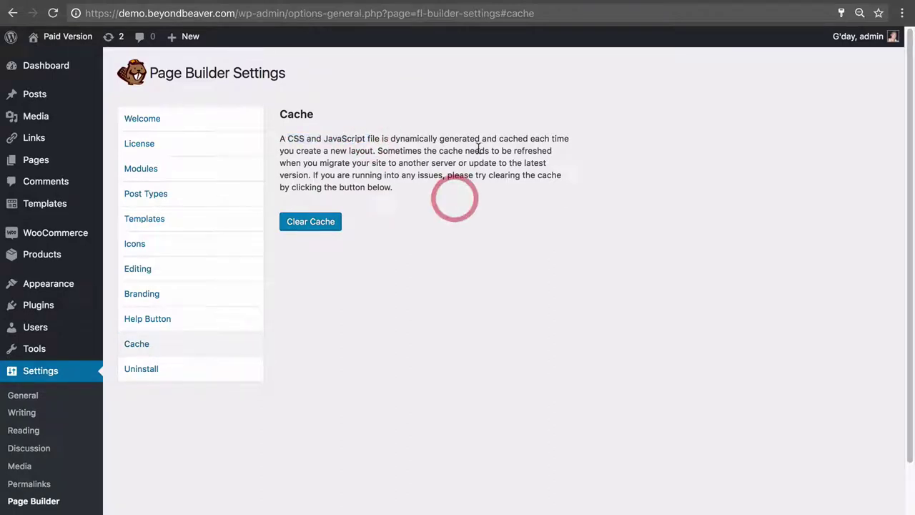
left_click(303, 223)
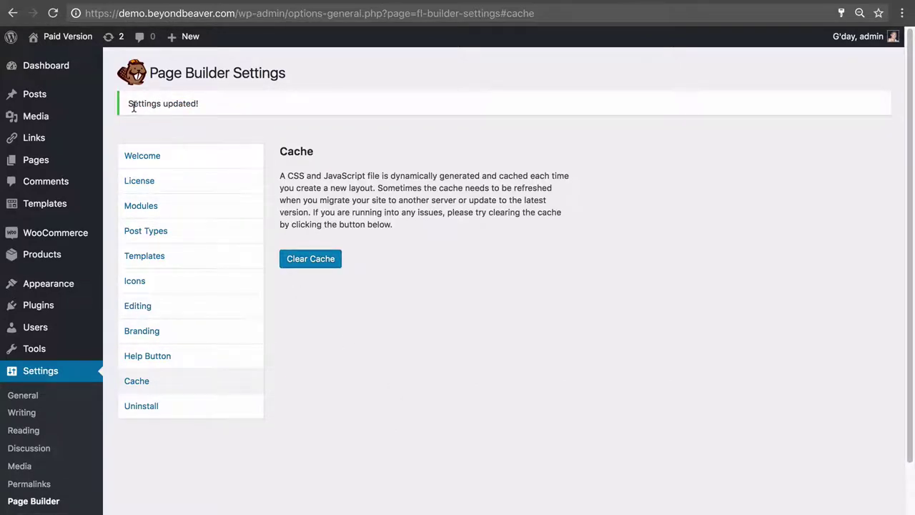
Step: Switch to File Manager and reload the cache folder listing to check its layout files
key("ctrl+Tab")
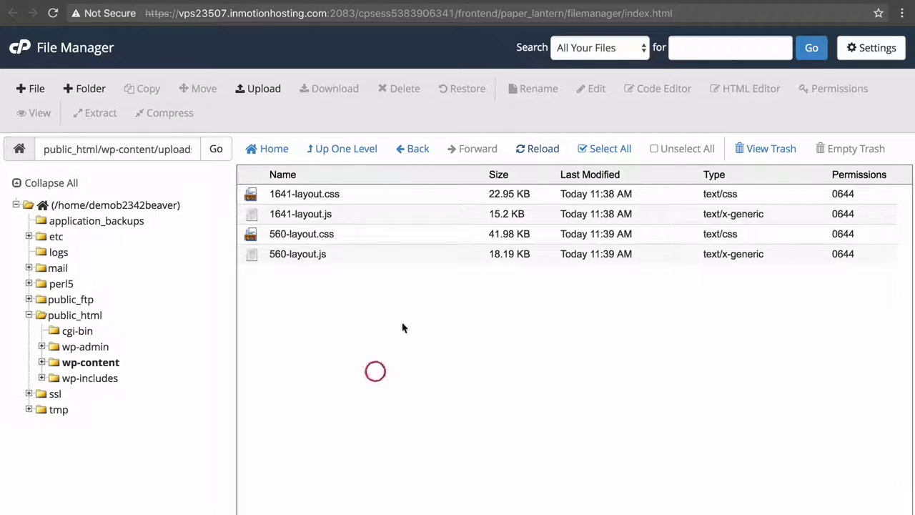
left_click(376, 372)
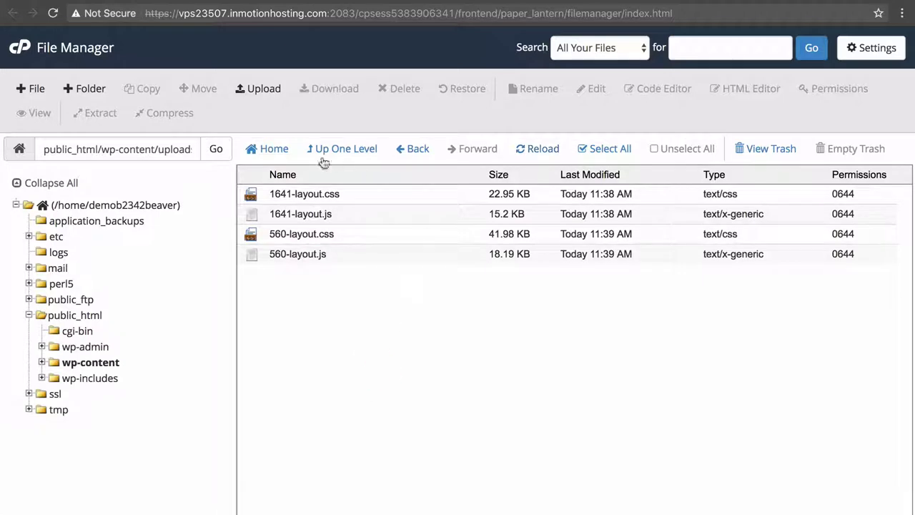
left_click(533, 149)
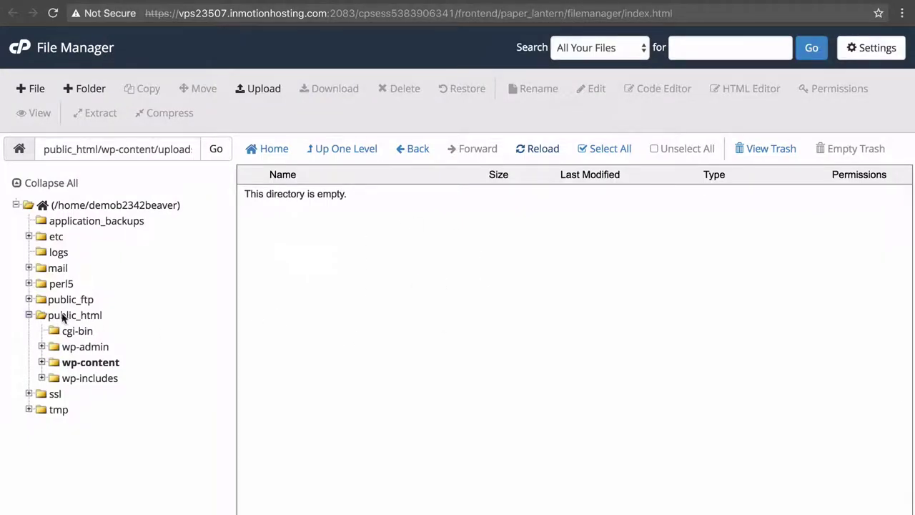
Step: Expand wp-content, uploads and bb-plugin in the folder tree to point out the cache folder
left_click(42, 362)
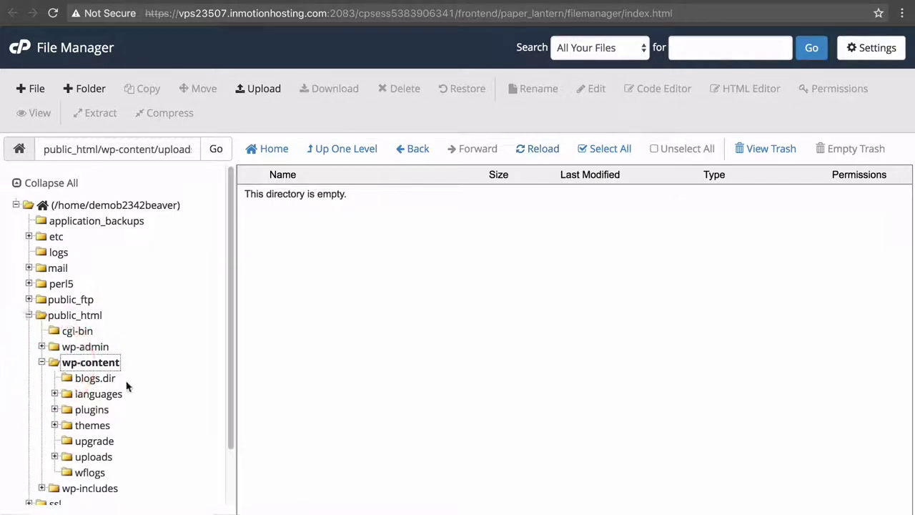
scroll(115, 386, "down", 1)
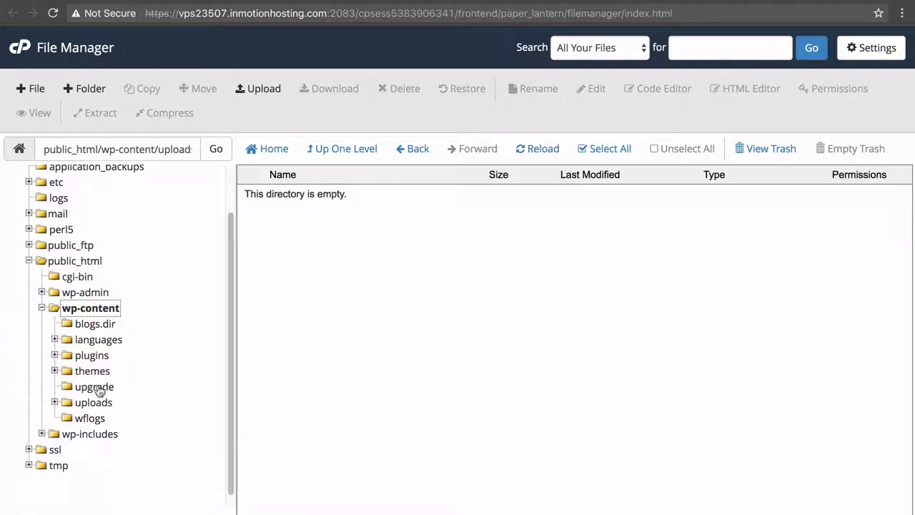
left_click(54, 402)
scroll(82, 405, "down", 3)
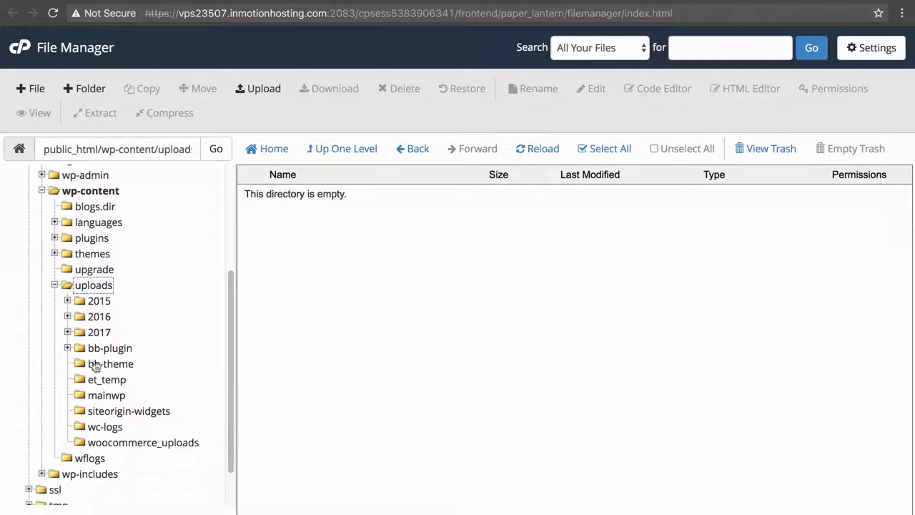
left_click(67, 348)
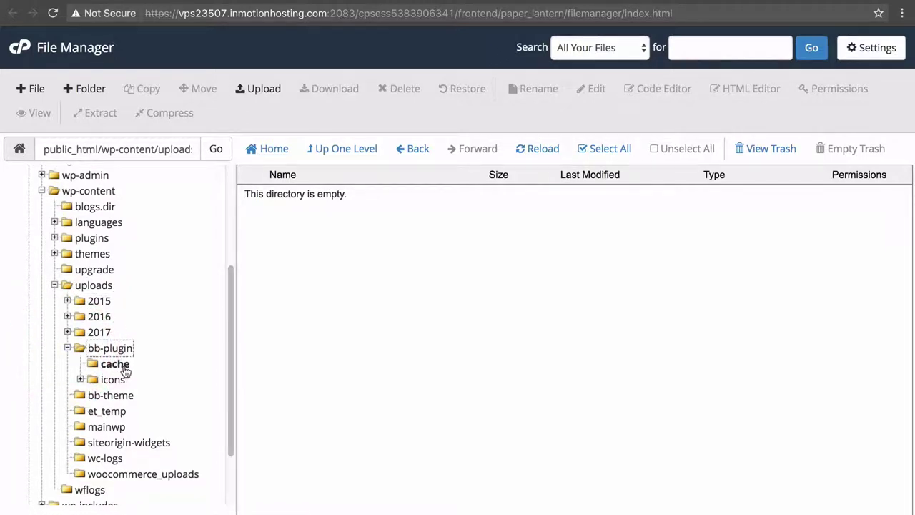
left_click(116, 366)
Step: Return to the WordPress Page Builder settings, looking in on the open Page Builder page, and visit the live site
key("ctrl+Tab")
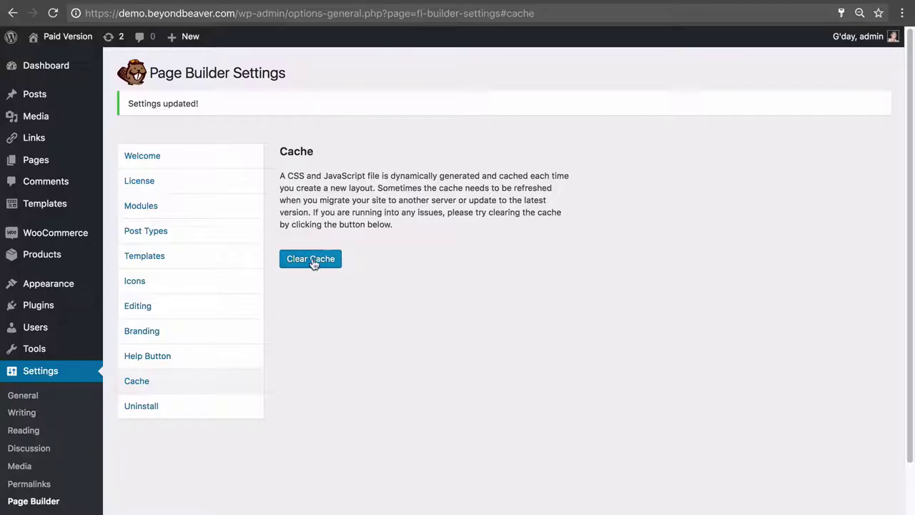
left_click(323, 1)
left_click(613, 434)
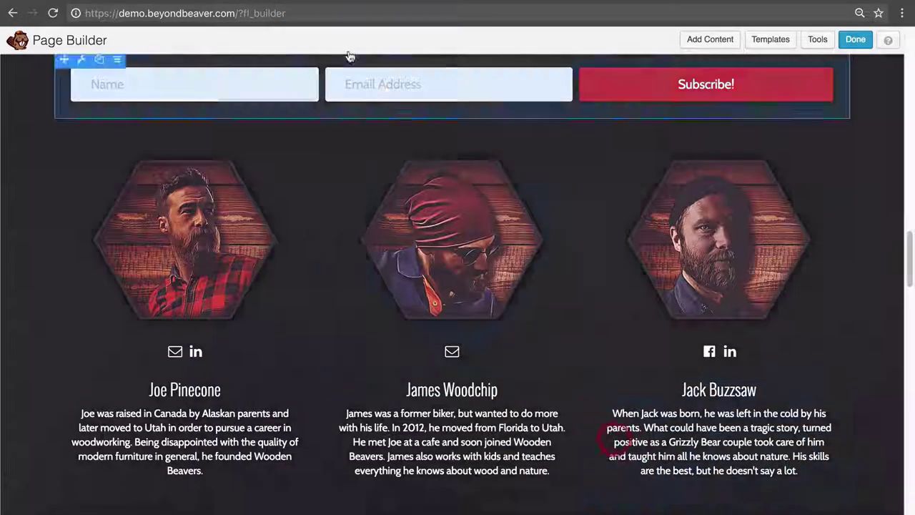
left_click(161, 3)
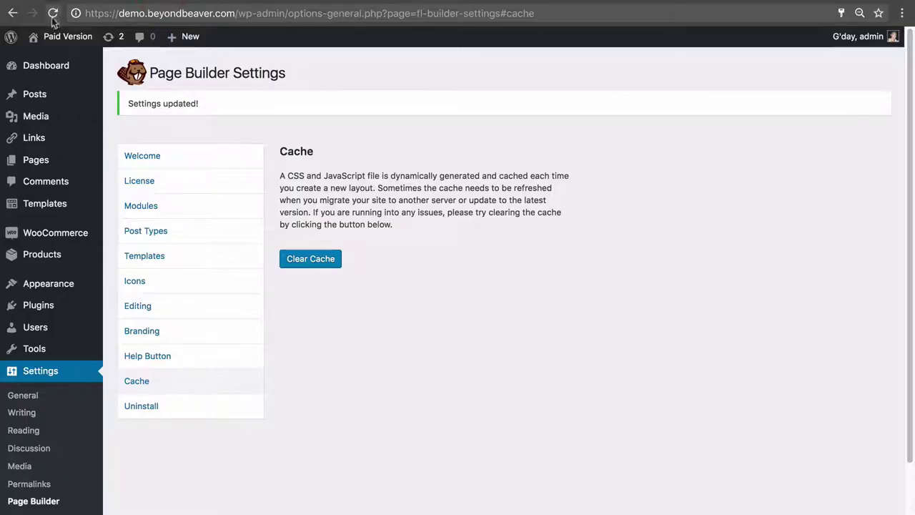
mouse_move(57, 37)
left_click(36, 62)
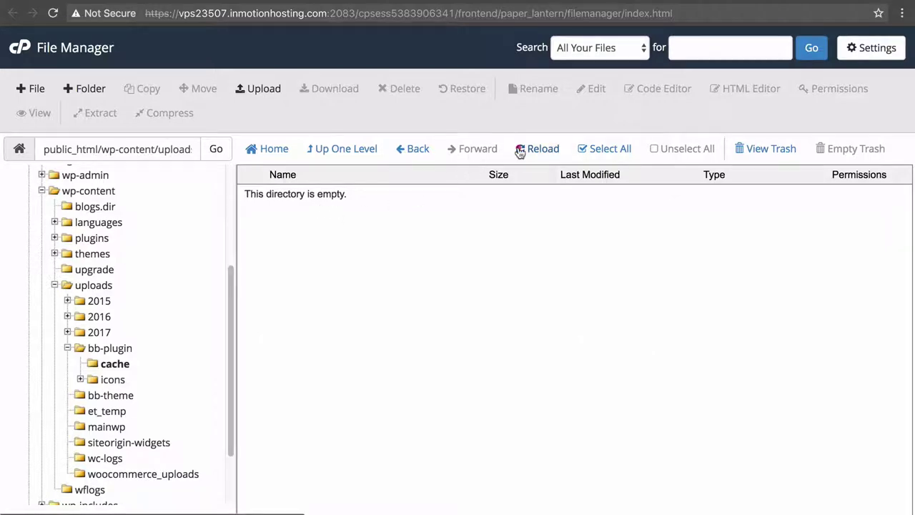
Step: Reload the cache folder listing, and open the live home page for editing in Page Builder
left_click(519, 148)
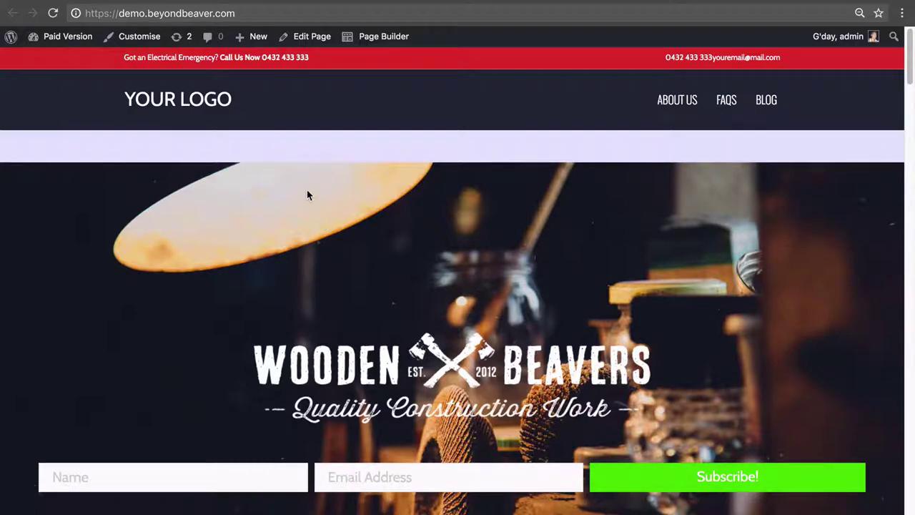
left_click(372, 37)
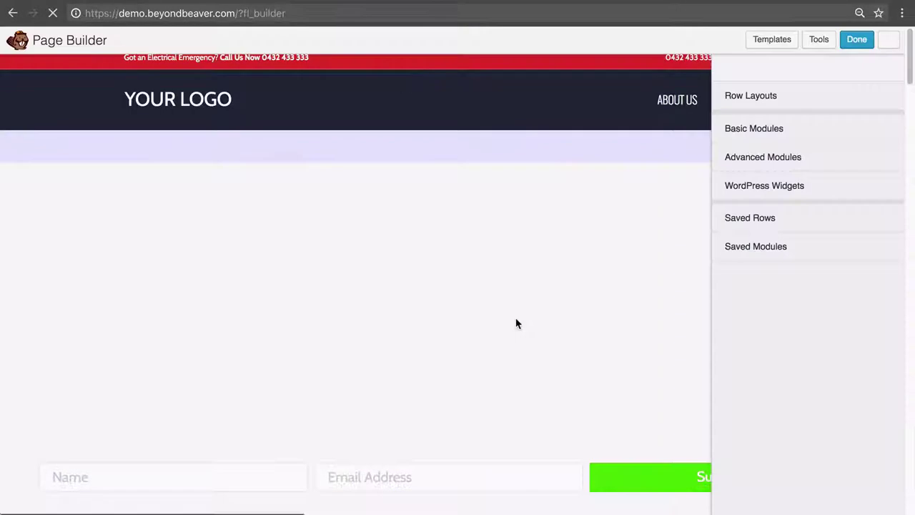
Step: Duplicate the hexagonal photo module of the first team member in the team row
scroll(516, 323, "down", 10)
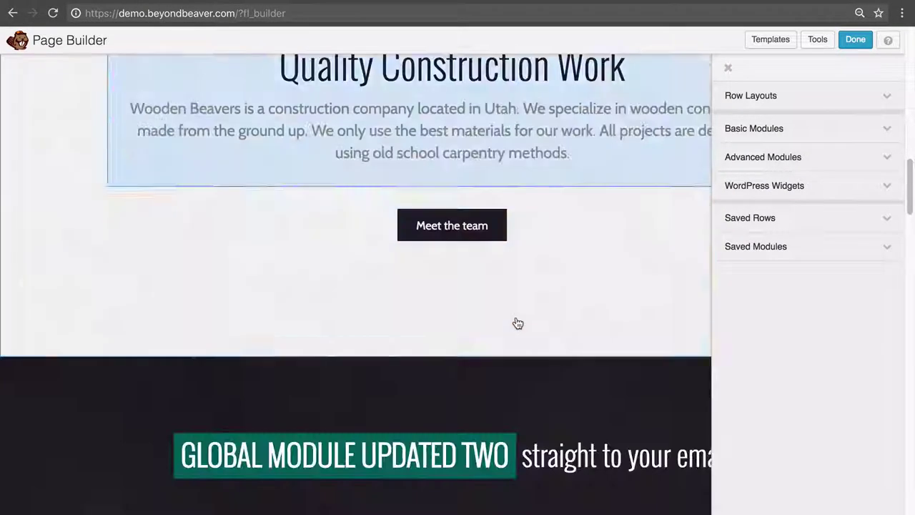
scroll(516, 317, "down", 6)
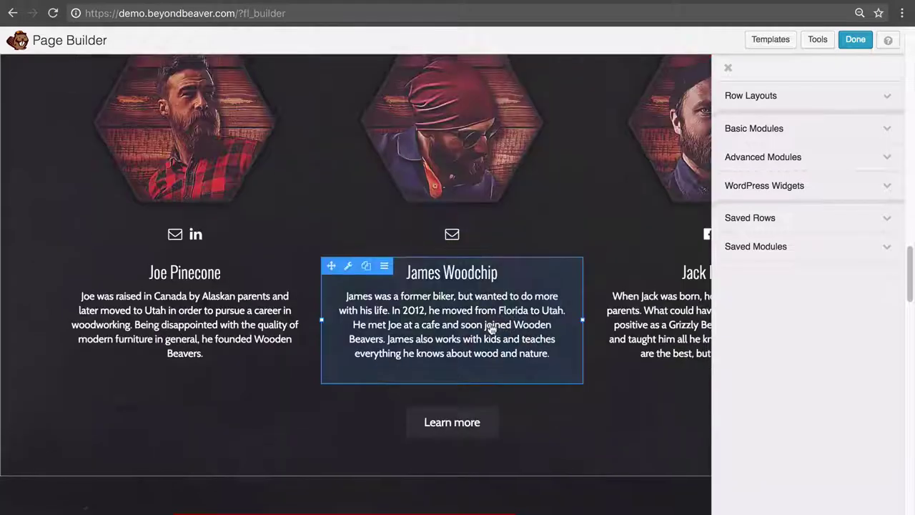
scroll(491, 327, "up", 1)
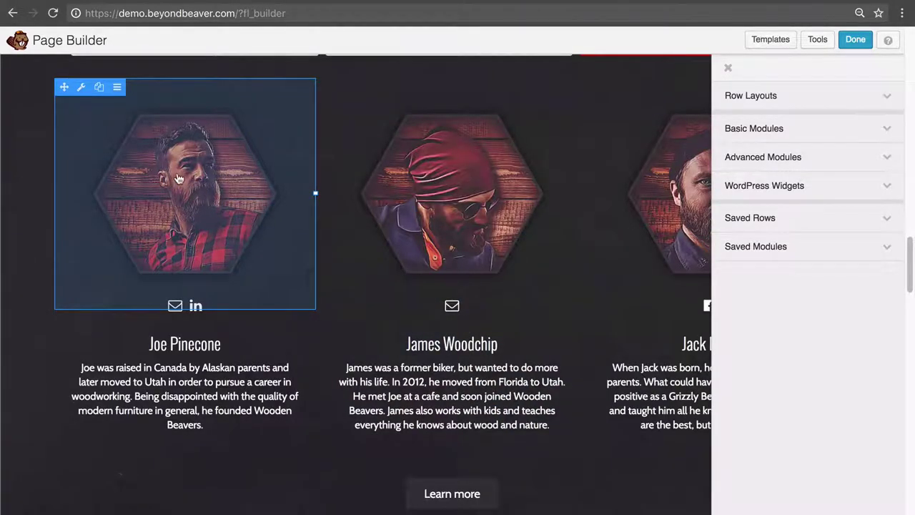
left_click(100, 88)
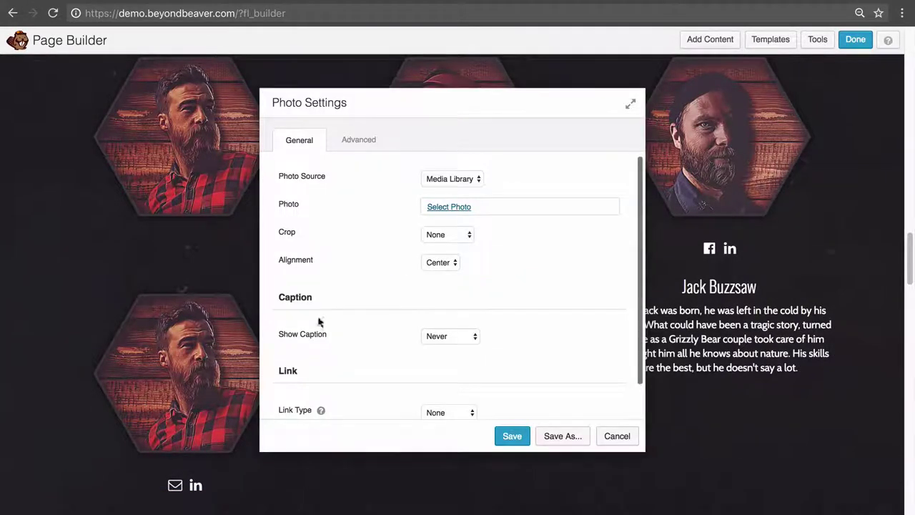
Step: Choose remy.jpg from the Media Library as the duplicated module's photo
left_click(449, 206)
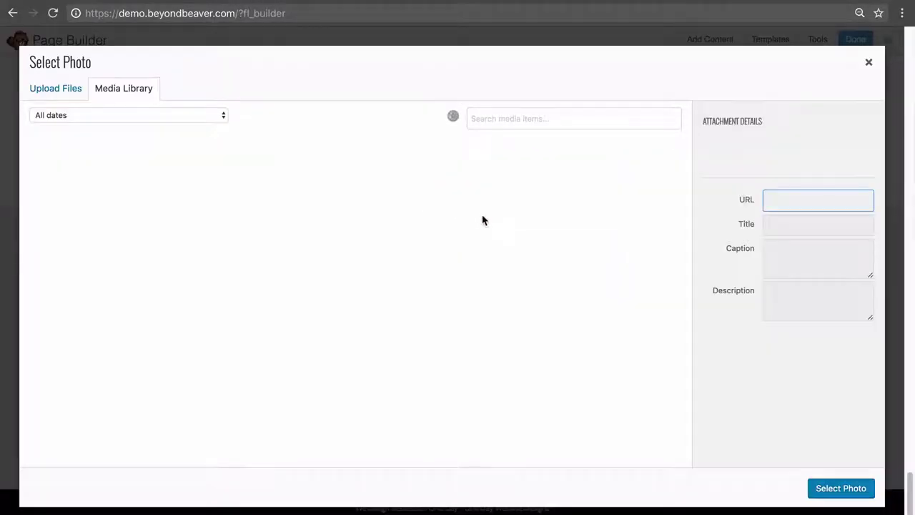
left_click(272, 166)
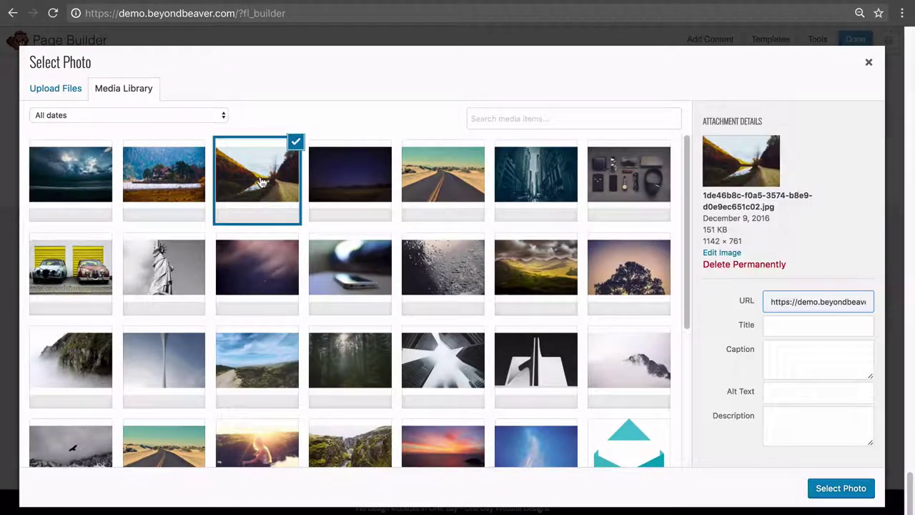
left_click(443, 182)
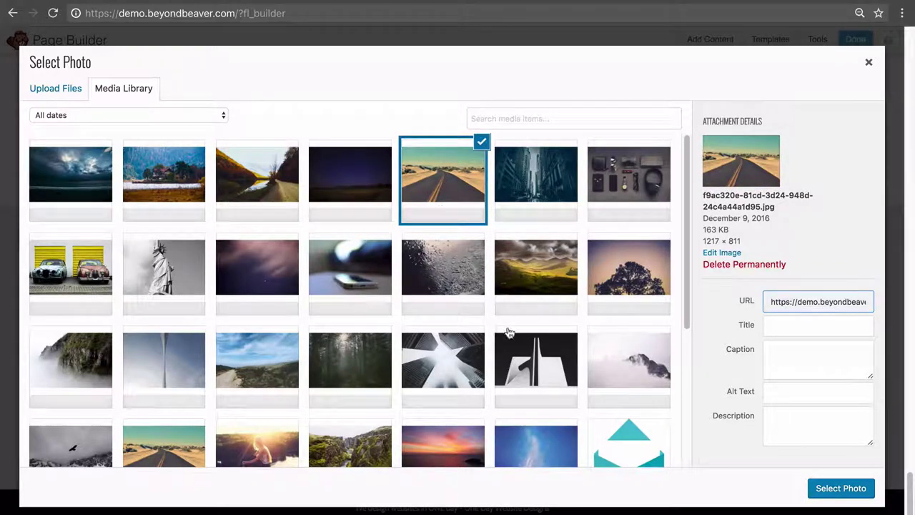
scroll(507, 330, "down", 3)
left_click(463, 329)
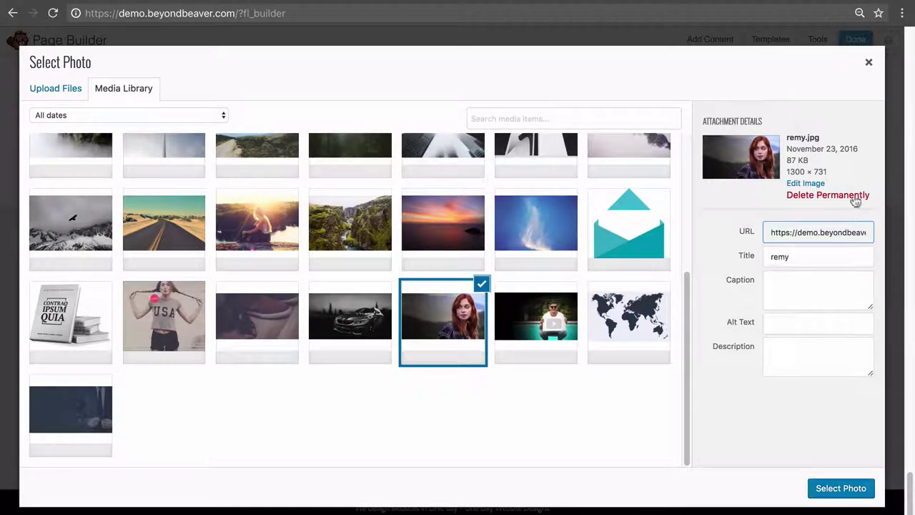
left_click(840, 487)
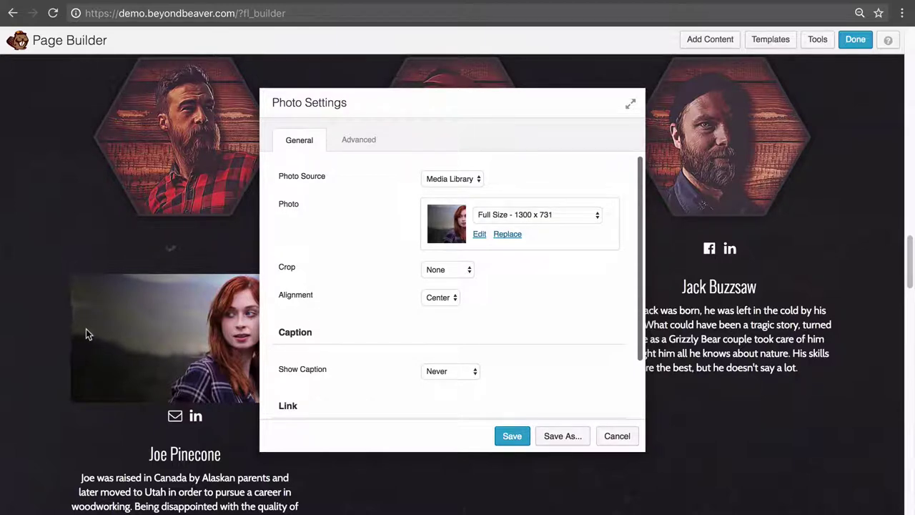
Step: Set the photo's crop to Landscape and move the Photo Settings dialog aside to uncover the photo
left_click(464, 269)
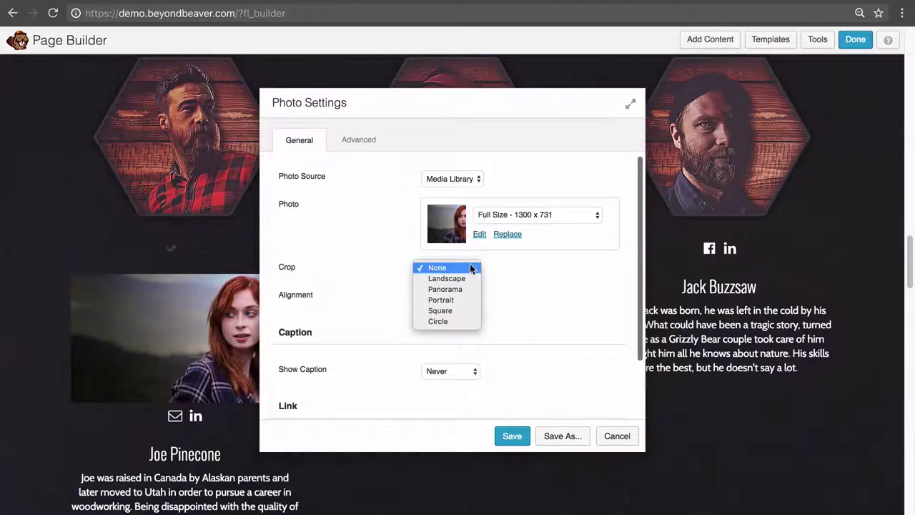
left_click(447, 278)
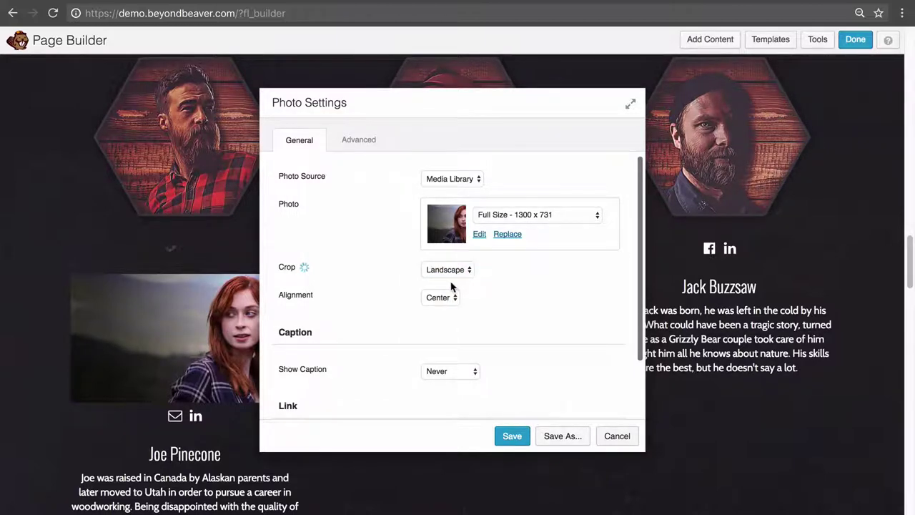
left_click_drag(529, 108, 630, 107)
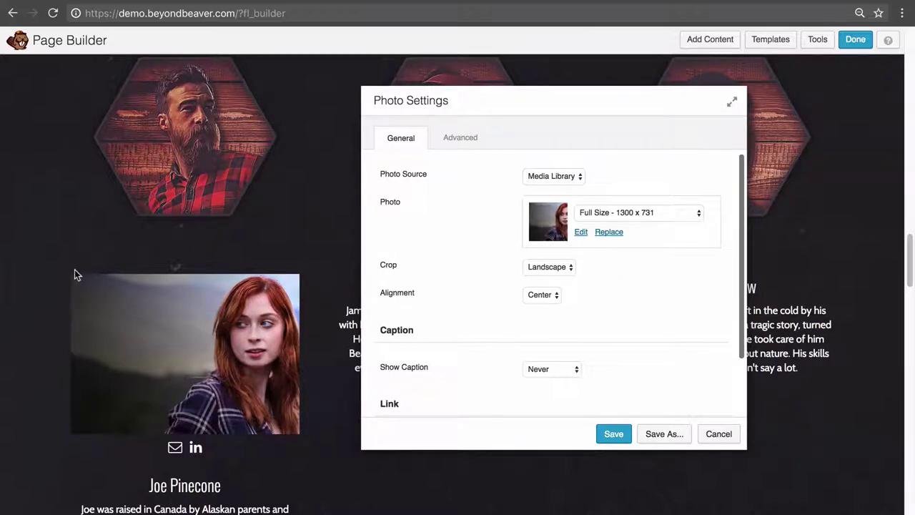
Step: Set the photo's crop to Panorama and then to Portrait, viewing each on the page
left_click(552, 267)
left_click(547, 277)
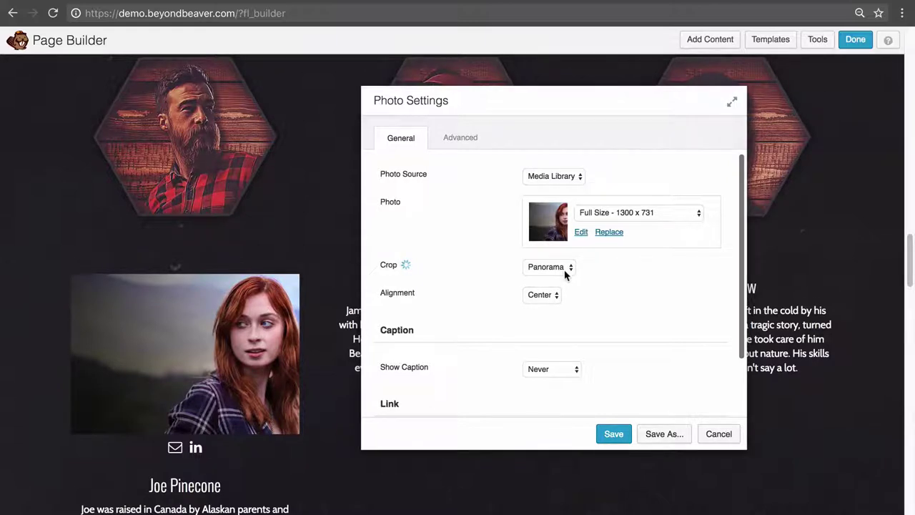
left_click(561, 267)
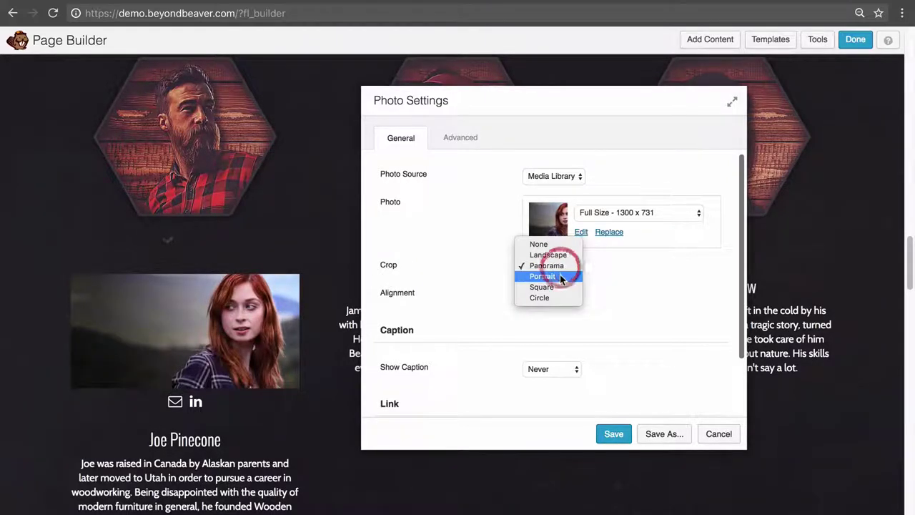
left_click(562, 274)
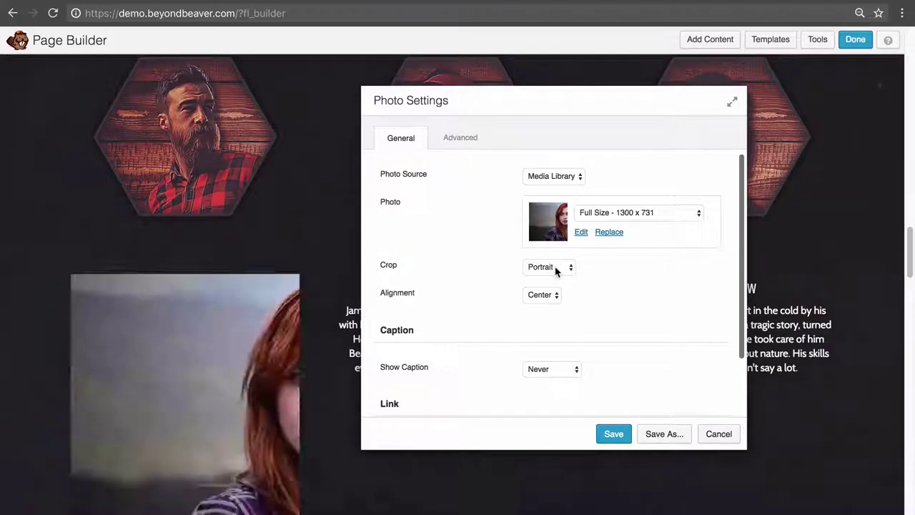
scroll(318, 325, "down", 3)
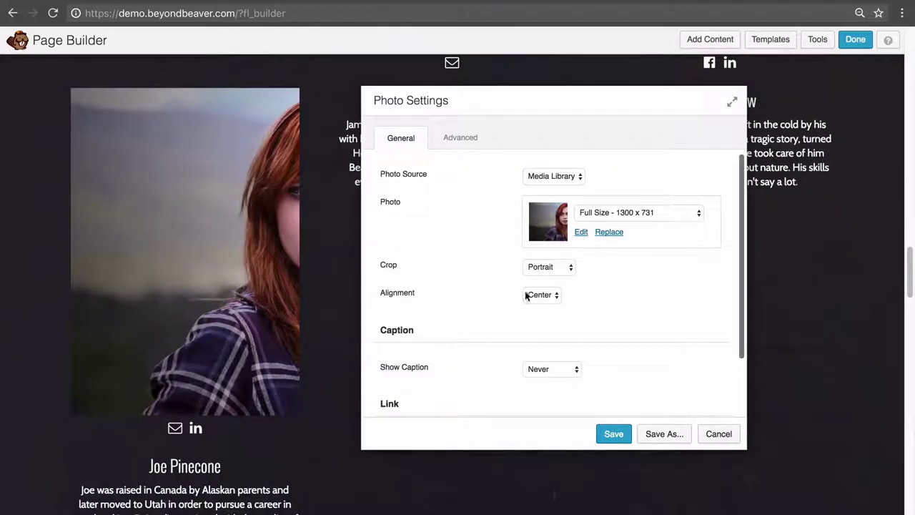
Step: Set the photo's crop to Square and then to Circle, and look over the list of crop options
left_click(547, 267)
left_click(547, 278)
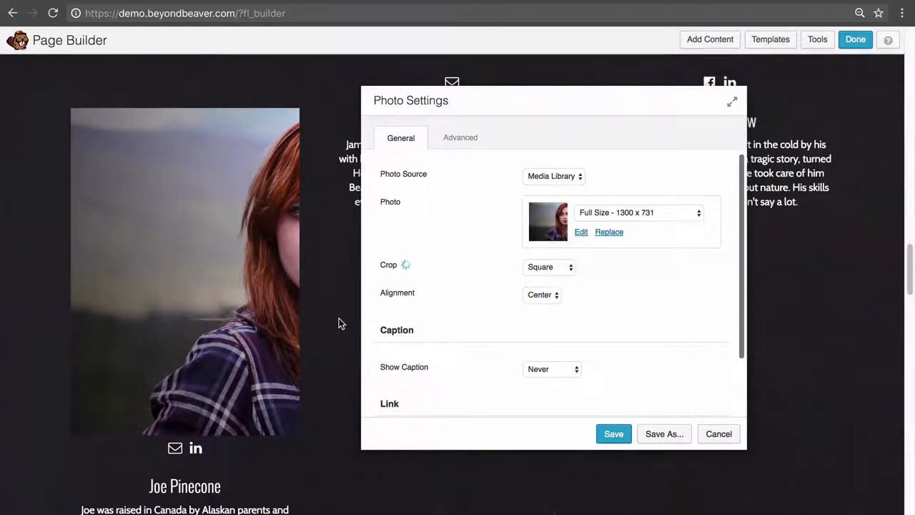
left_click(562, 268)
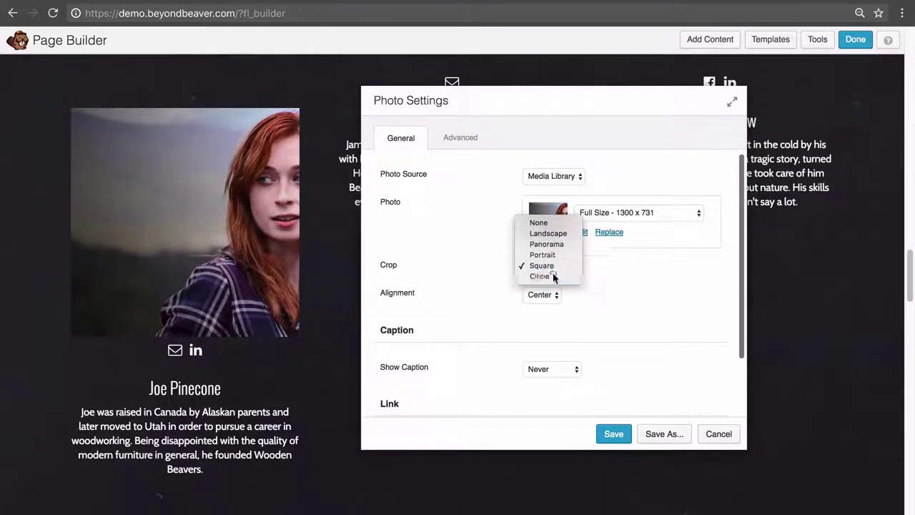
left_click(552, 274)
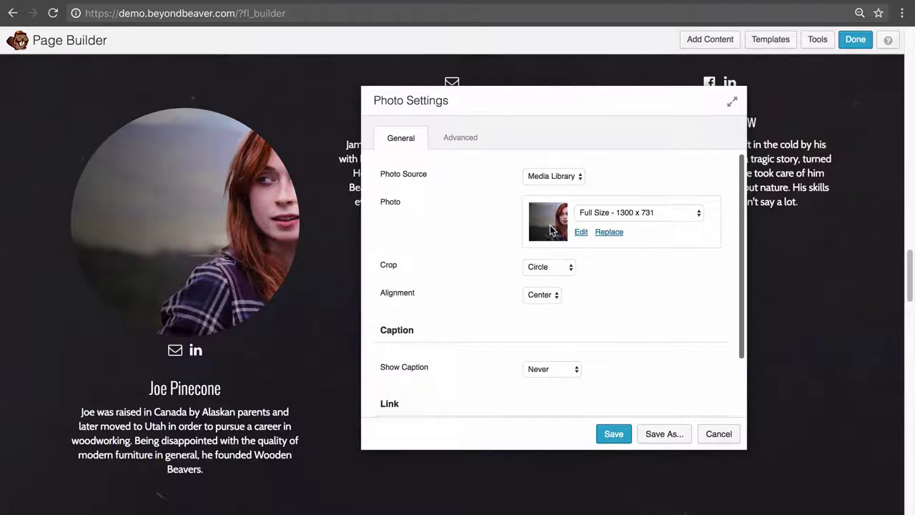
left_click(543, 267)
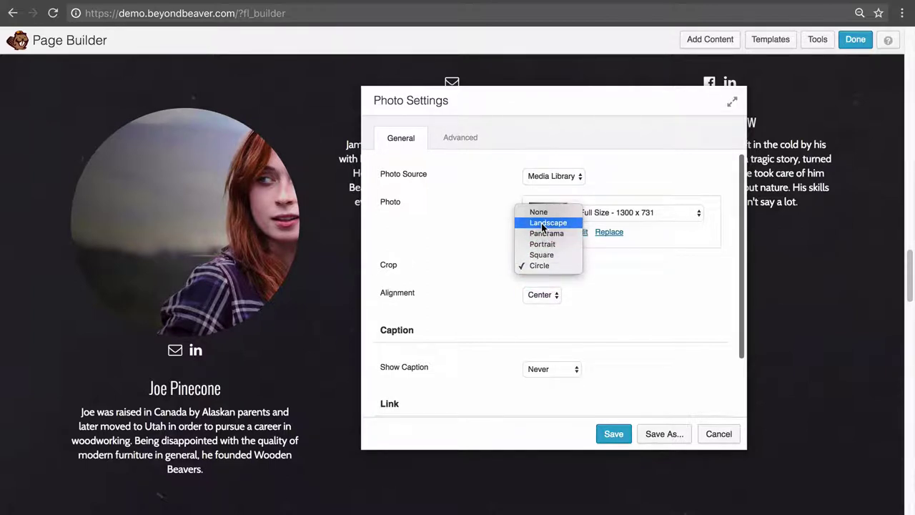
left_click(660, 283)
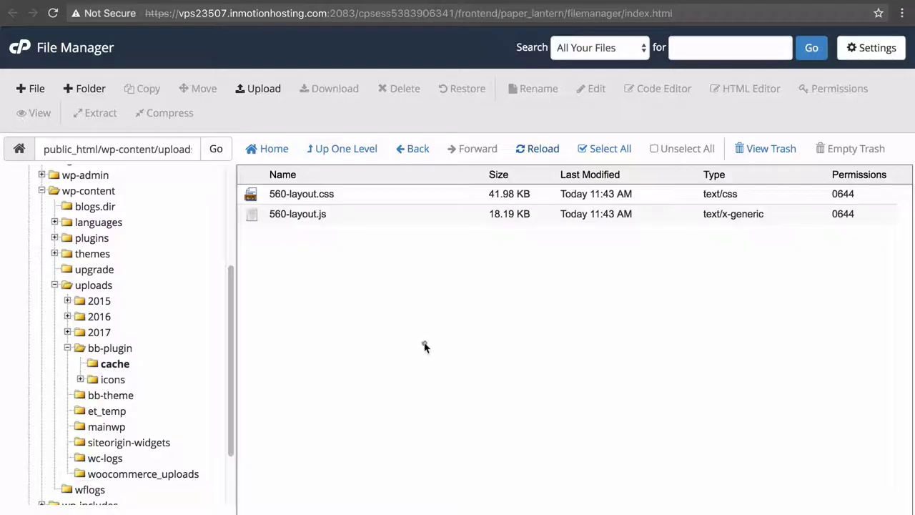
Step: Switch to File Manager, reload the cache folder and highlight each cropped image from remy-circle.jpg to remy-square.jpg in turn
left_click(425, 344)
left_click(543, 150)
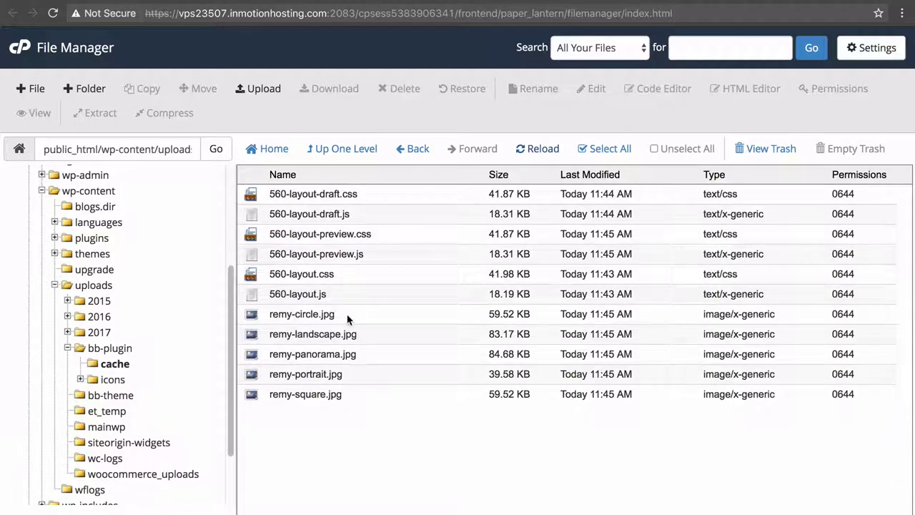
left_click(348, 317)
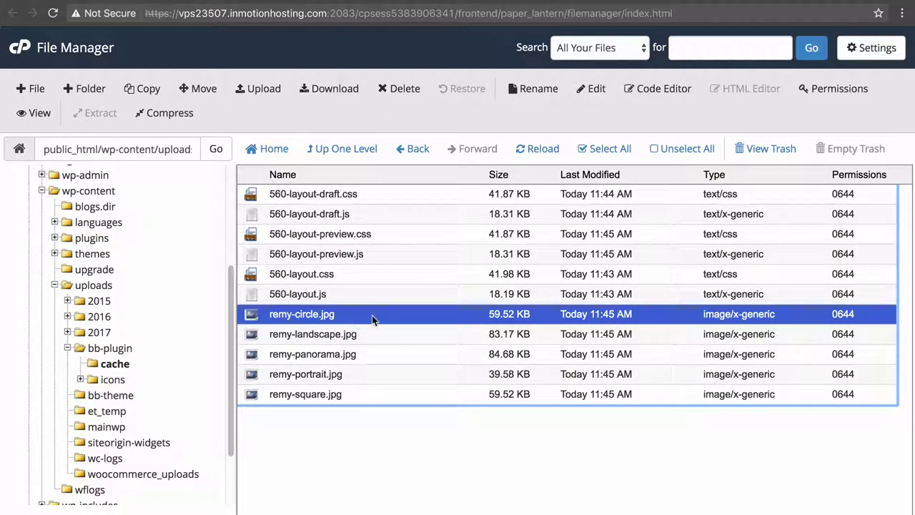
left_click(388, 333)
left_click(372, 358)
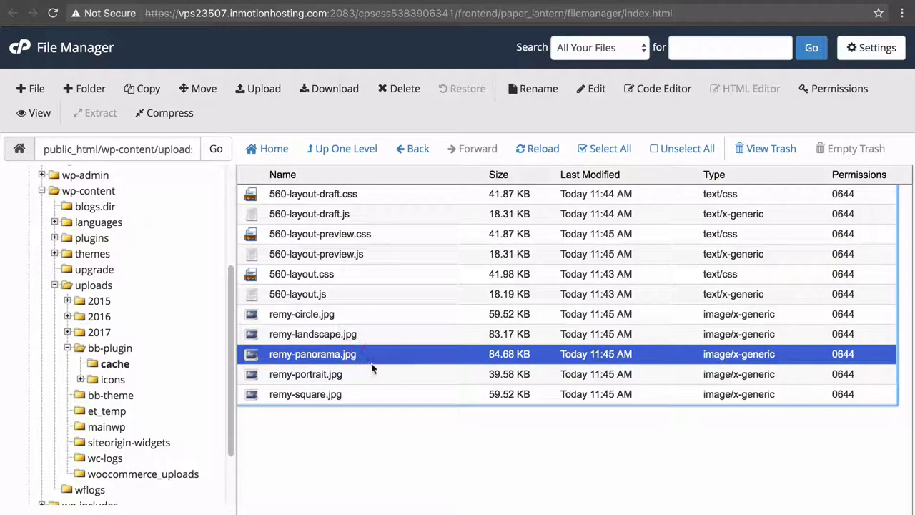
left_click(372, 374)
left_click(374, 394)
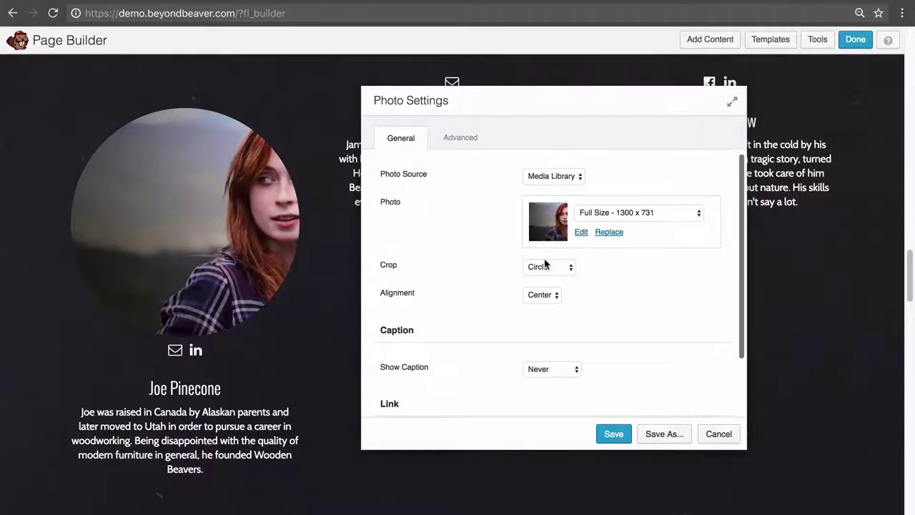
Step: Return to the photo's settings in Page Builder, review its crop options and highlight the original file name in the attachment details
left_click(544, 265)
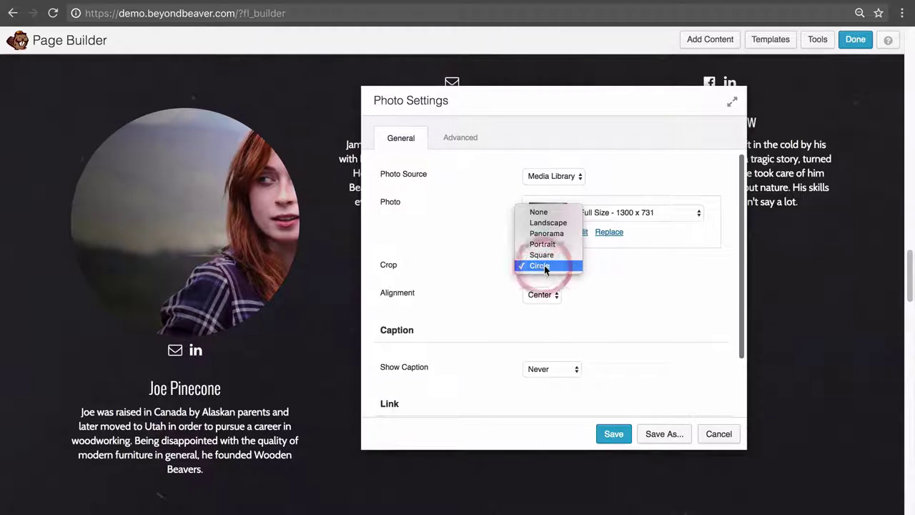
left_click(543, 266)
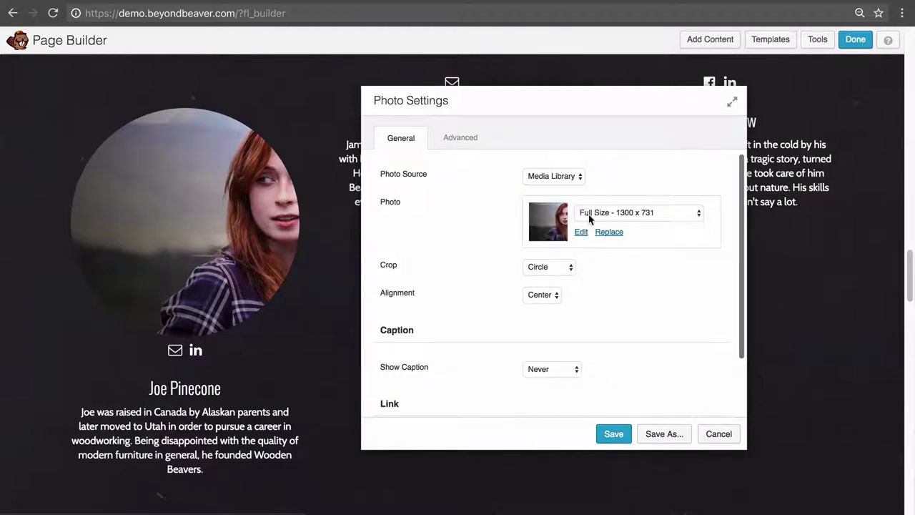
left_click(581, 232)
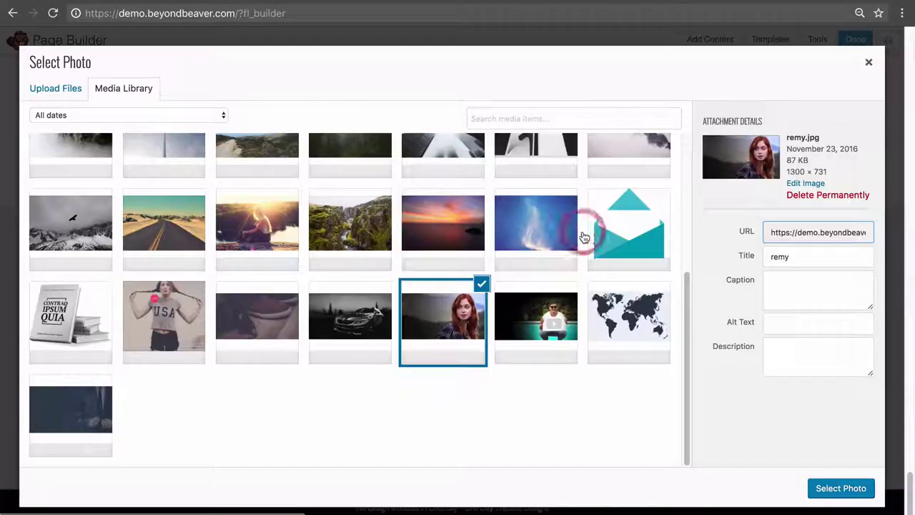
double_click(803, 138)
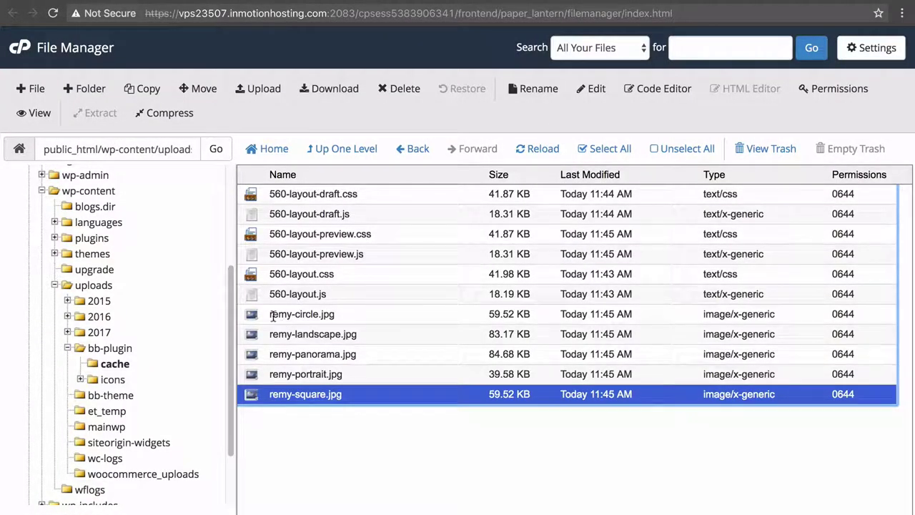
Step: Switch back to File Manager and compare the names of the circle, landscape, panorama, portrait and square crop files
left_click(352, 314)
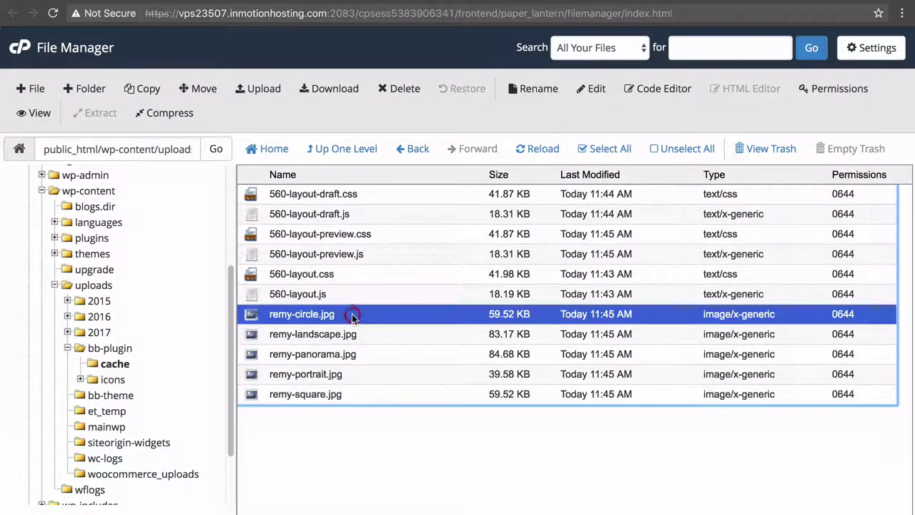
left_click(628, 334)
left_click(628, 354)
left_click(627, 374)
left_click(627, 394)
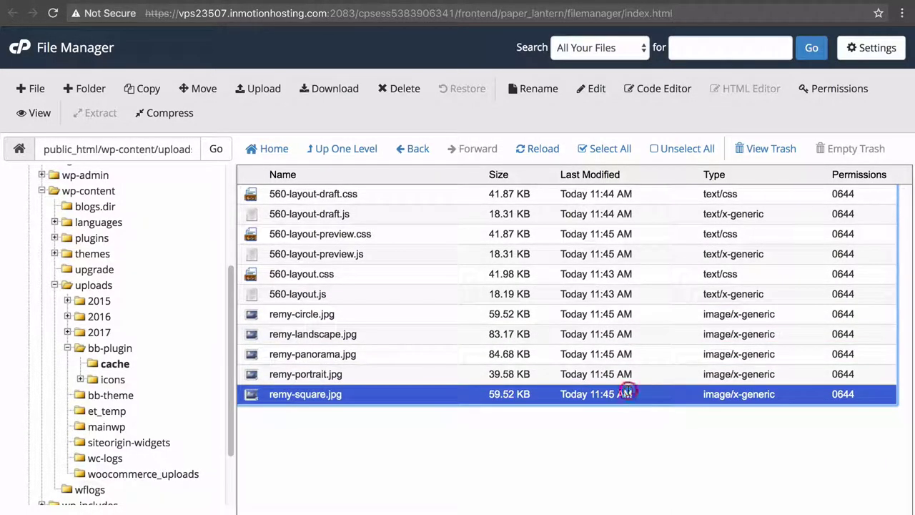
left_click(376, 339)
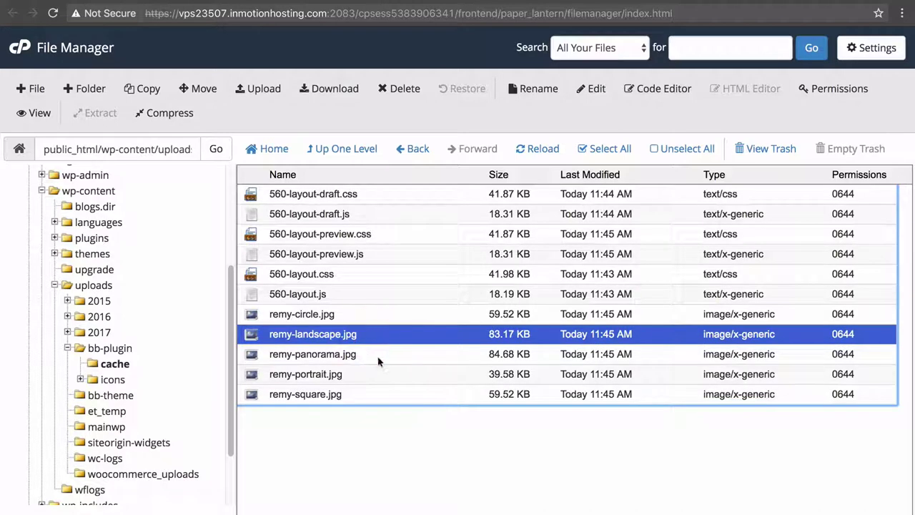
left_click(378, 357)
left_click(379, 376)
left_click(381, 394)
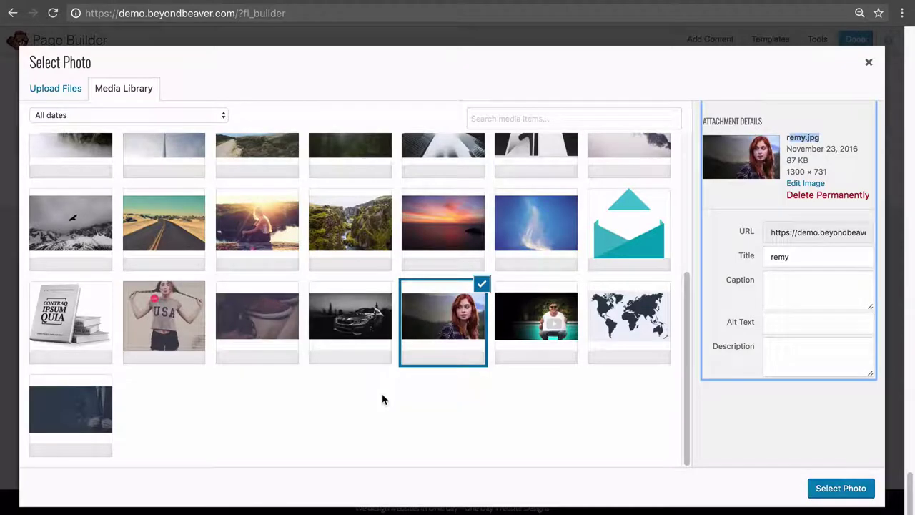
Step: Close the media library, cancel the photo settings without saving, and publish the page changes
left_click(867, 65)
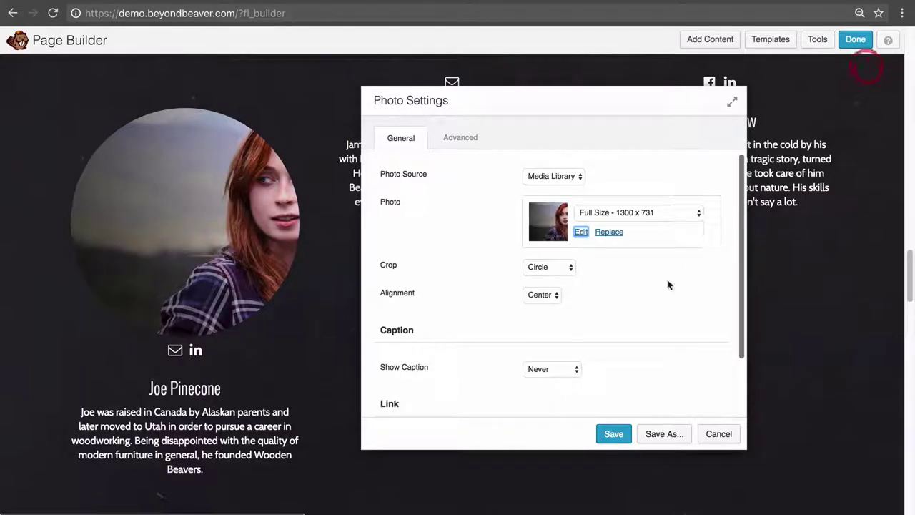
left_click(541, 268)
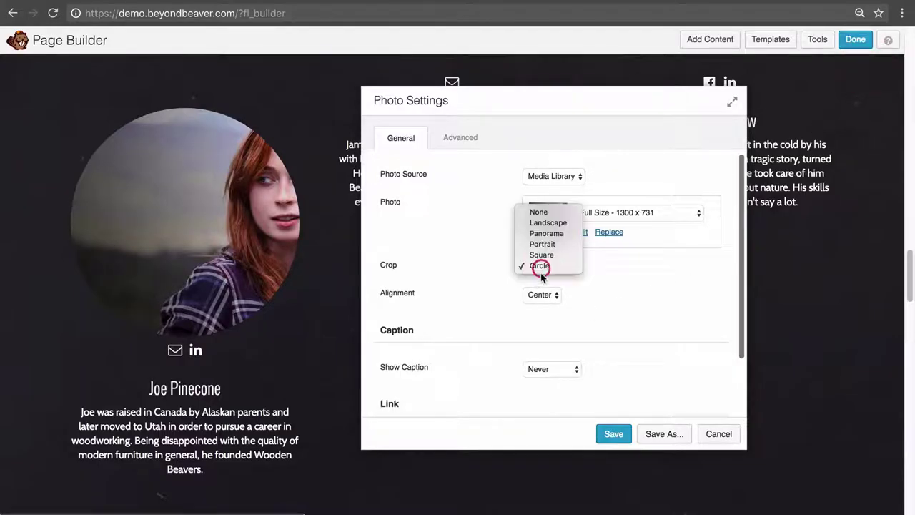
left_click(609, 310)
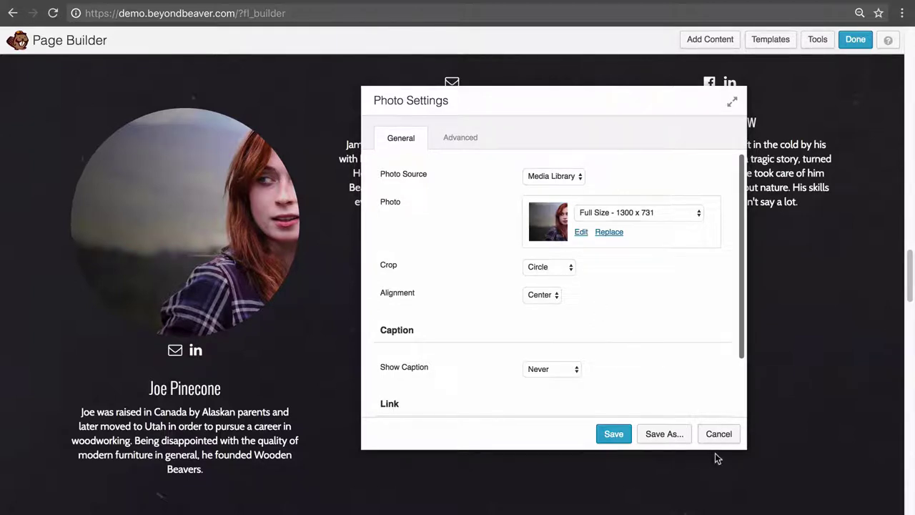
left_click(730, 441)
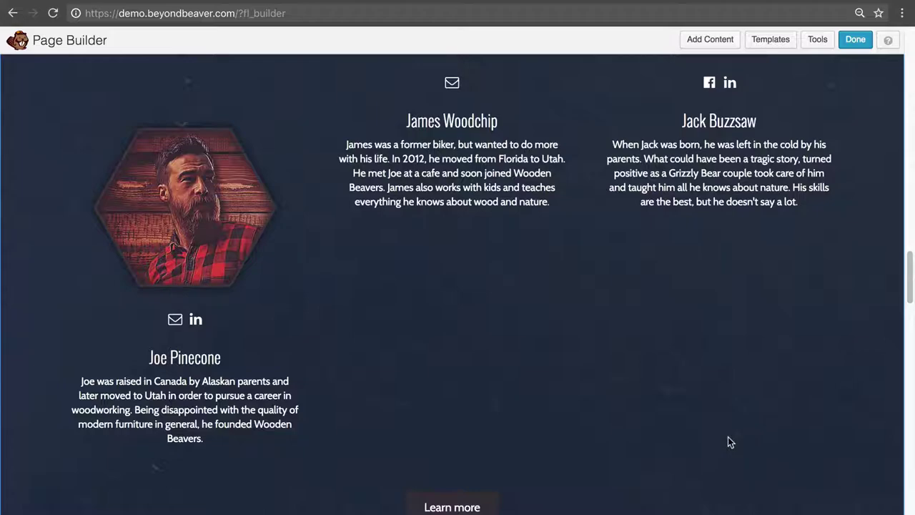
left_click(855, 43)
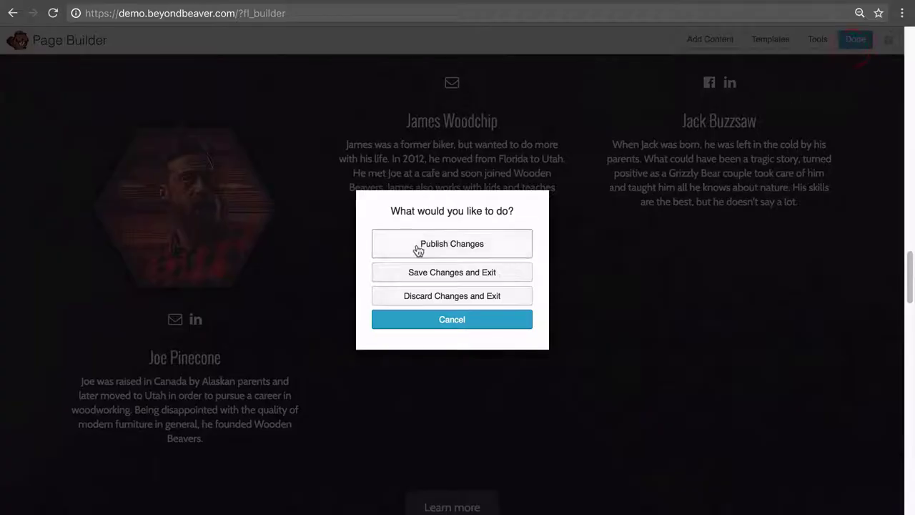
left_click(418, 247)
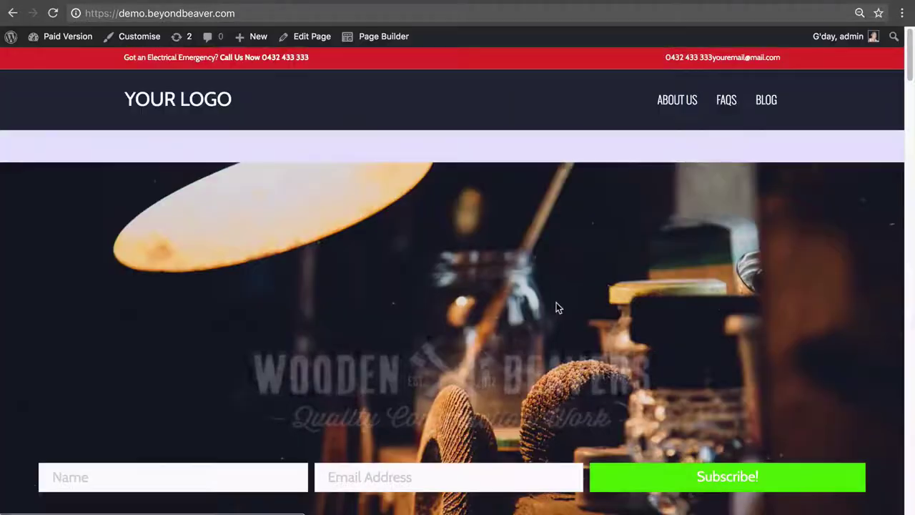
Step: Open the theme Customiser's General settings and look over the Layout and Accent Color sections
left_click(133, 42)
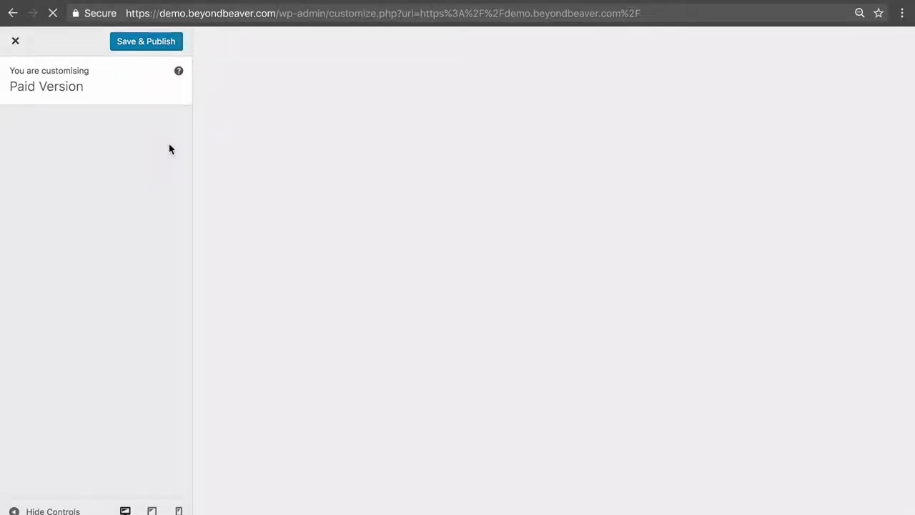
left_click(102, 215)
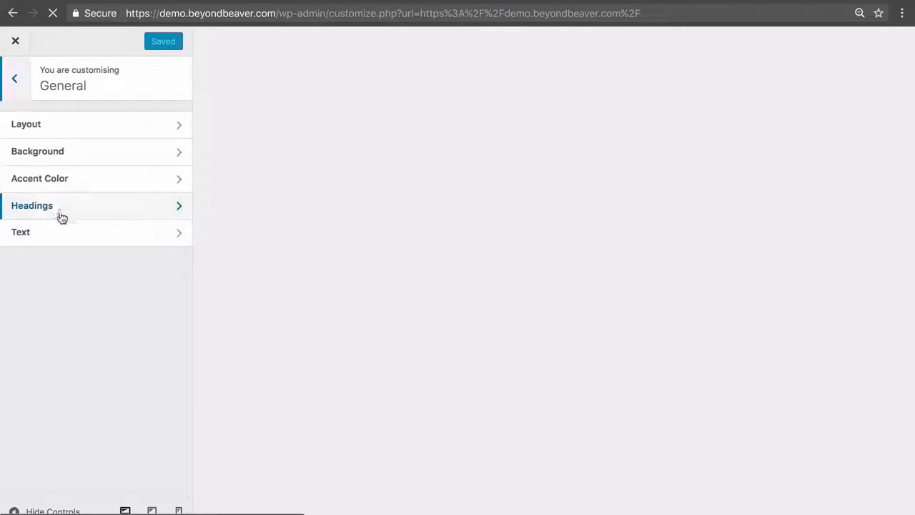
left_click(57, 129)
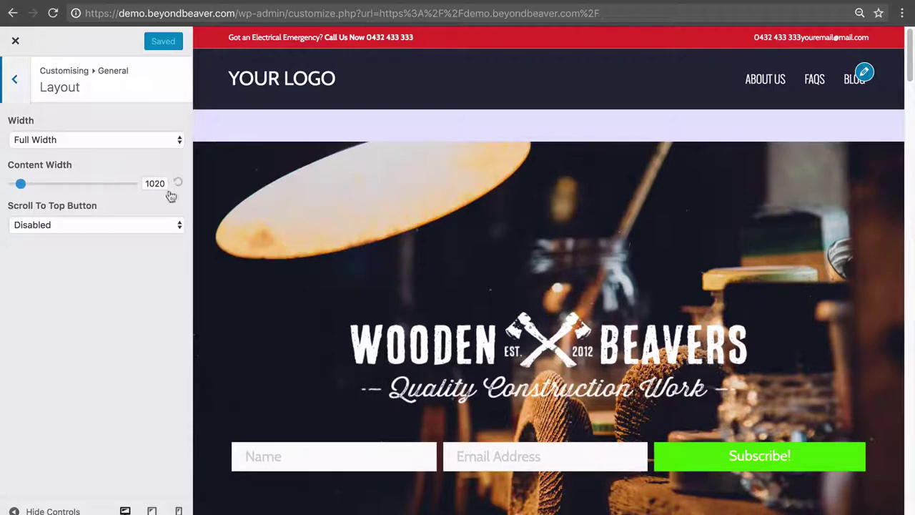
left_click(16, 90)
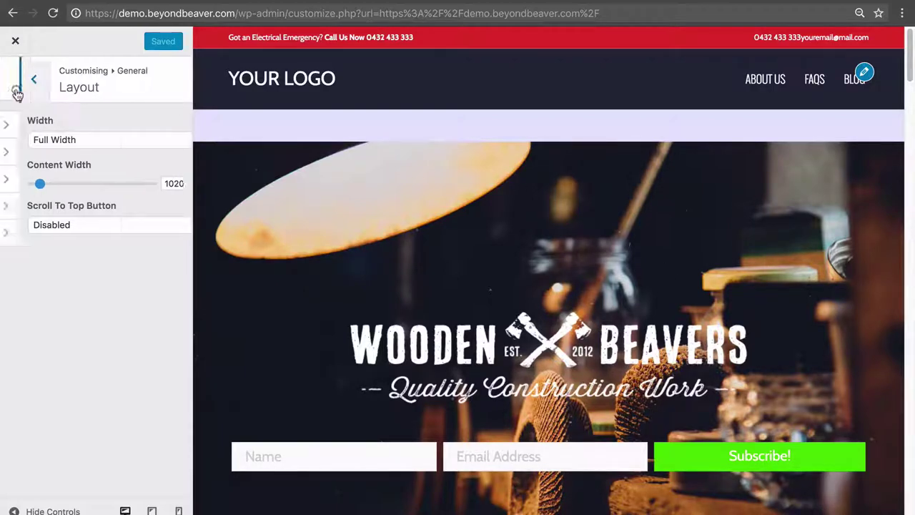
left_click(59, 179)
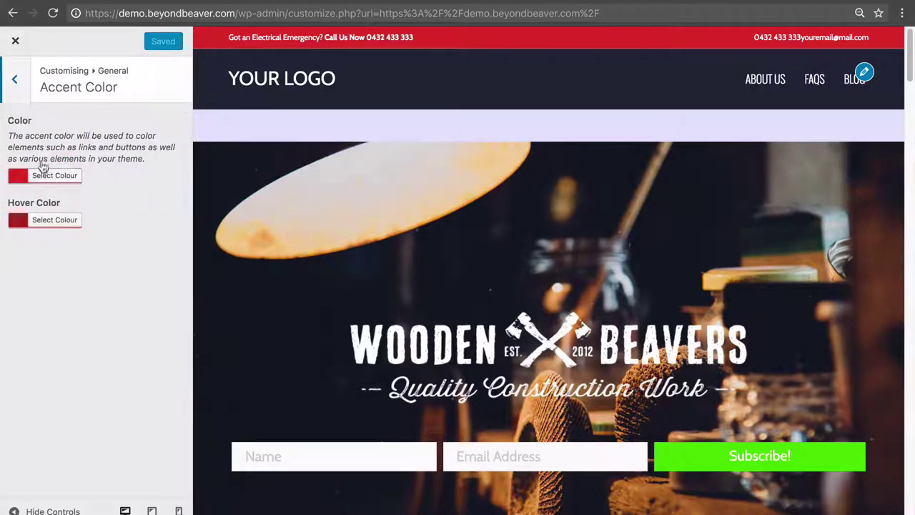
left_click(20, 84)
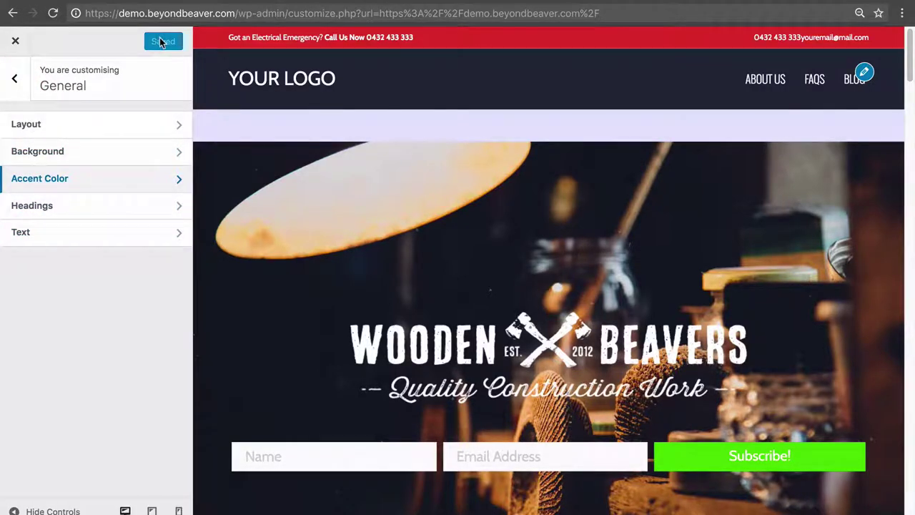
Step: Set the theme's Headings color to the green #92a85c and publish the Customiser change
left_click(91, 200)
left_click(62, 143)
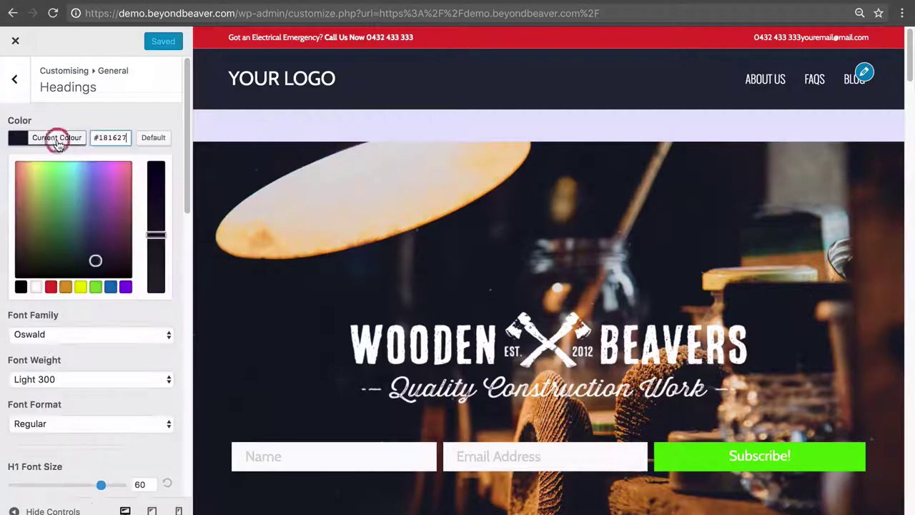
left_click_drag(63, 178, 41, 196)
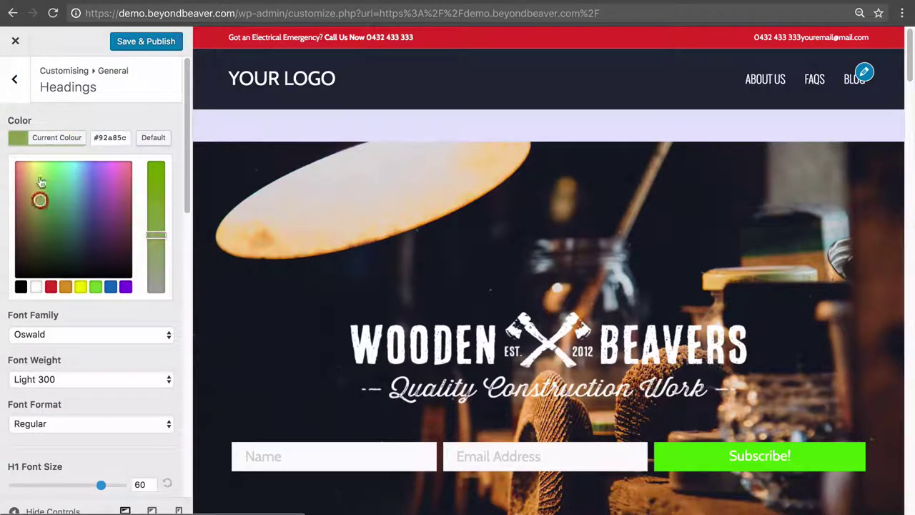
left_click(137, 42)
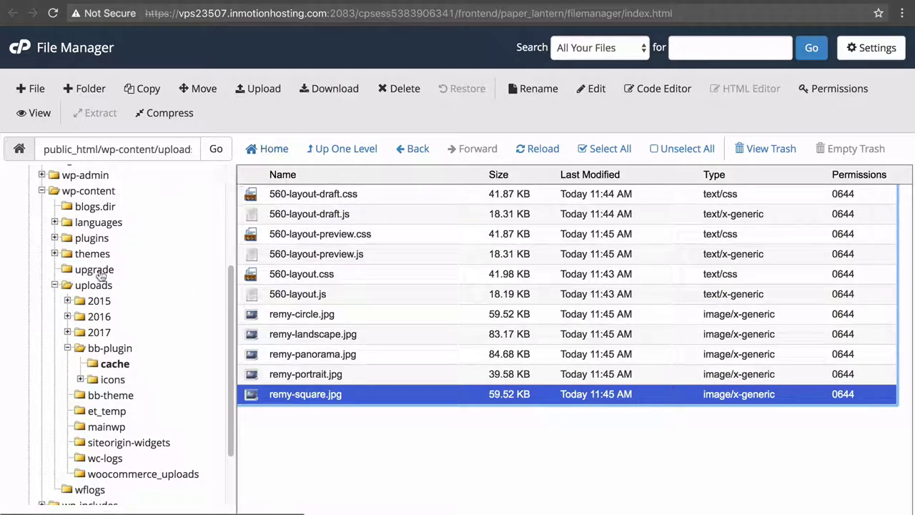
Step: Switch to File Manager, open public_html/wp-content/uploads/bb-theme and highlight the customizer and skin CSS files in turn
scroll(102, 196, "up", 3)
left_click(77, 267)
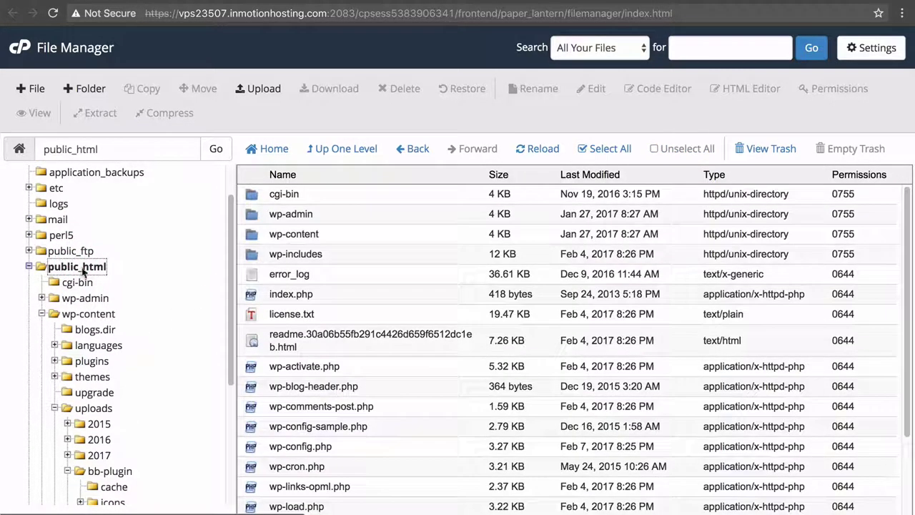
double_click(375, 240)
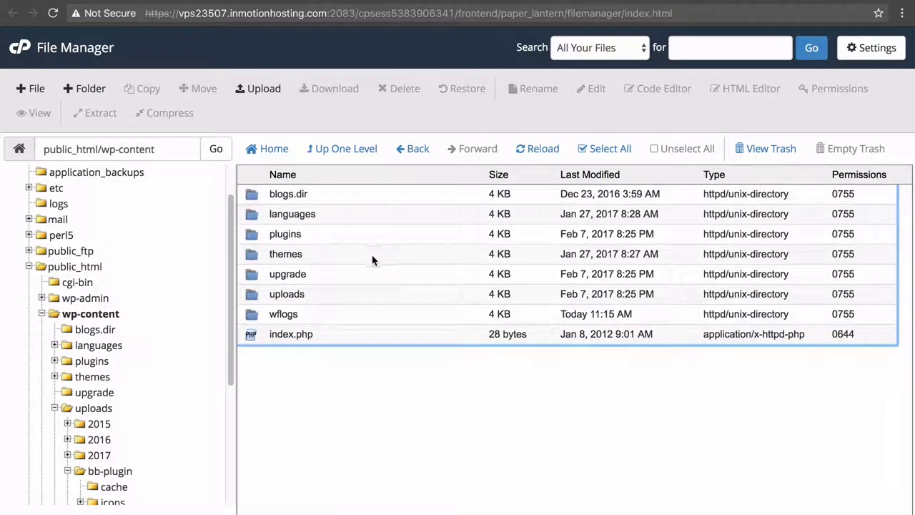
double_click(354, 295)
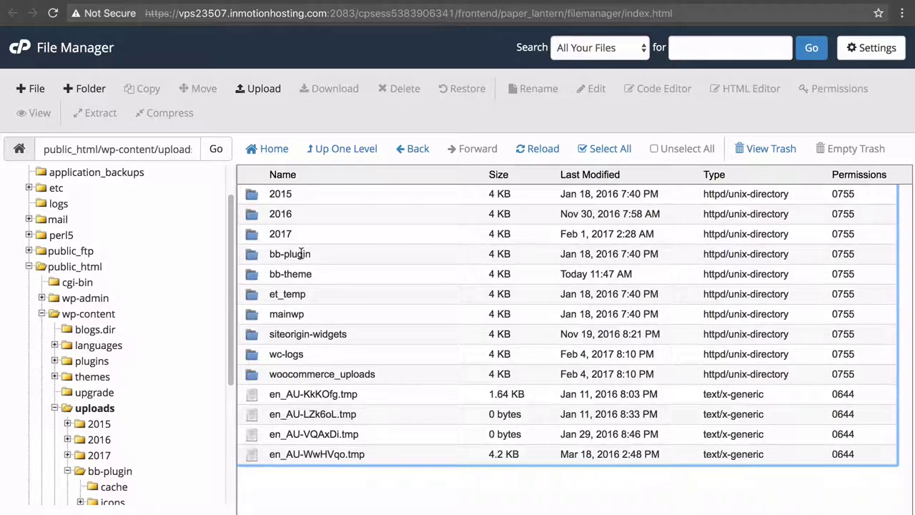
left_click(336, 255)
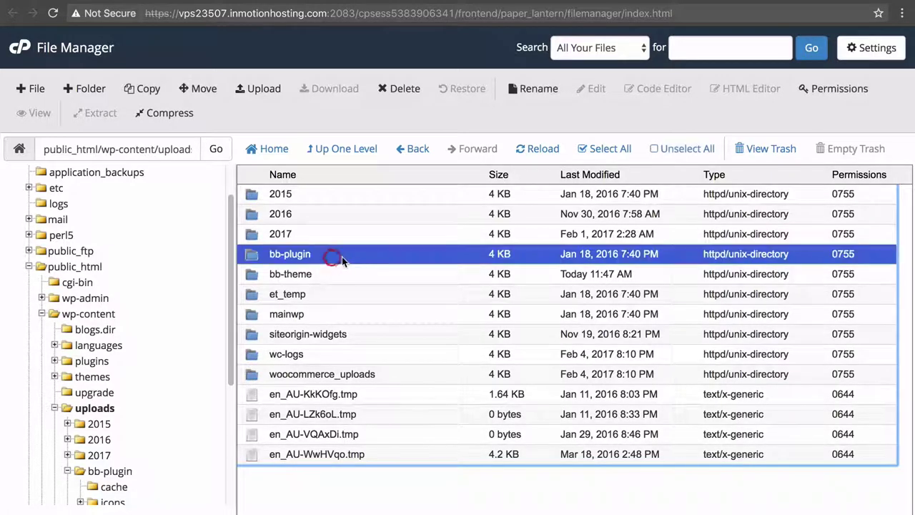
left_click(368, 273)
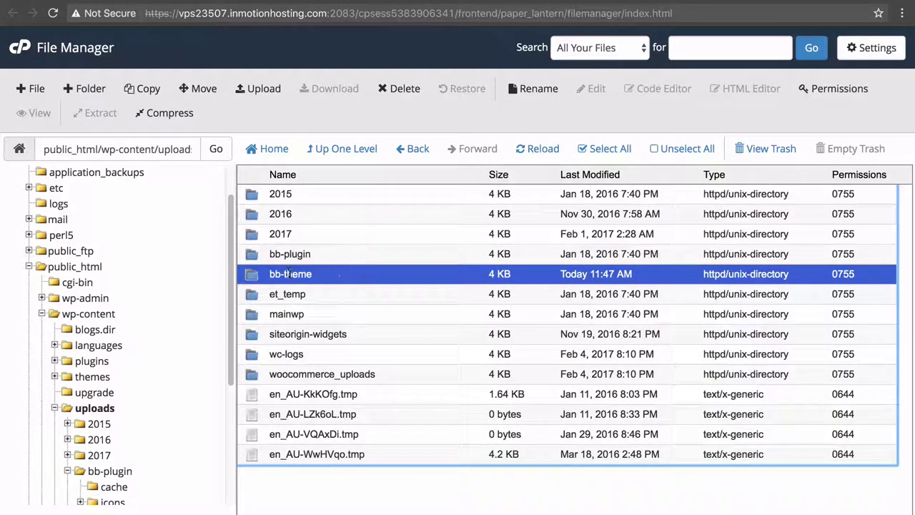
double_click(343, 274)
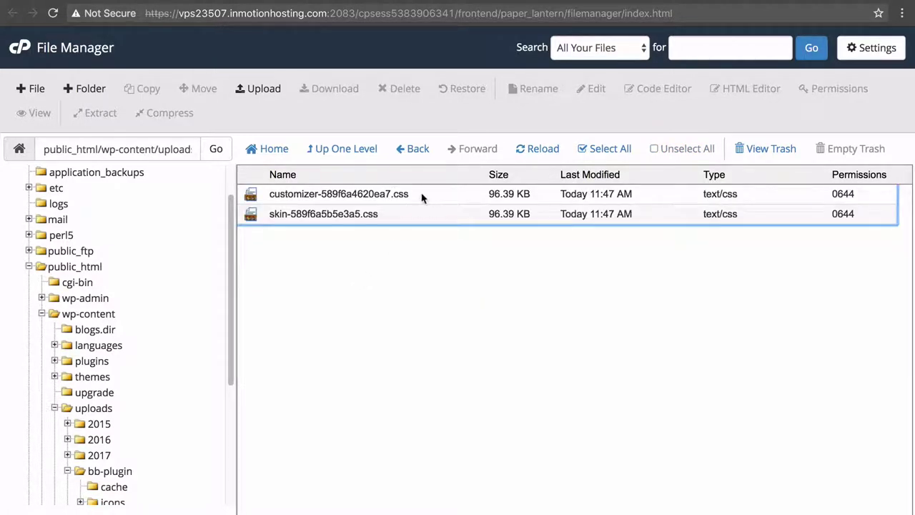
left_click(424, 195)
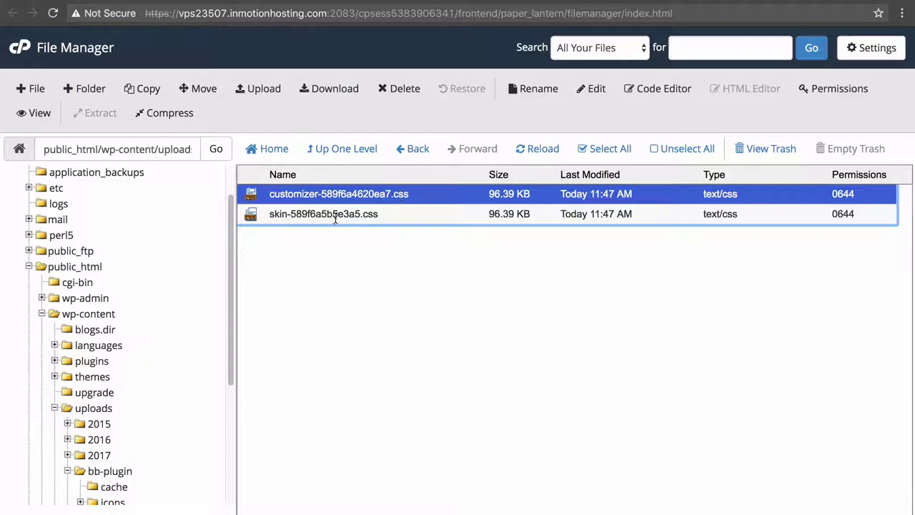
left_click(387, 216)
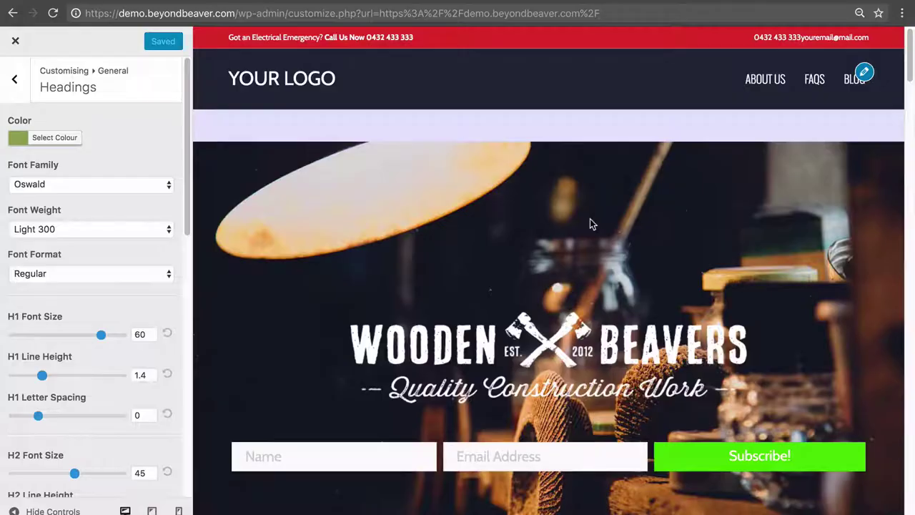
Step: Switch back to the Customiser, look over the heading size and spacing settings, then exit and reload the site's home page
scroll(71, 343, "down", 6)
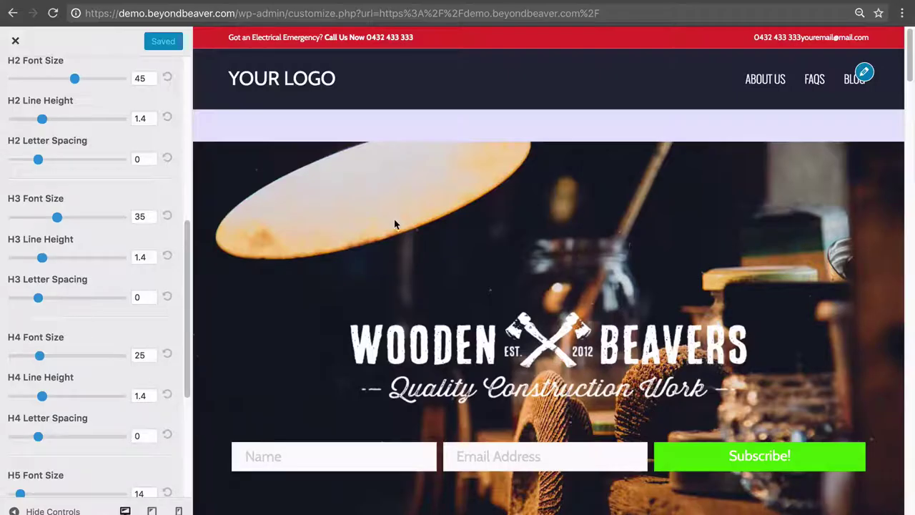
scroll(112, 204, "up", 5)
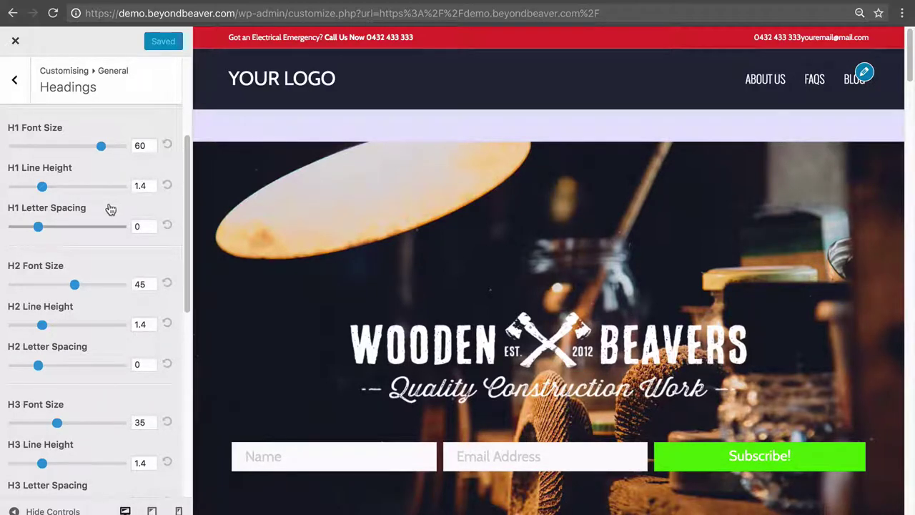
left_click(15, 41)
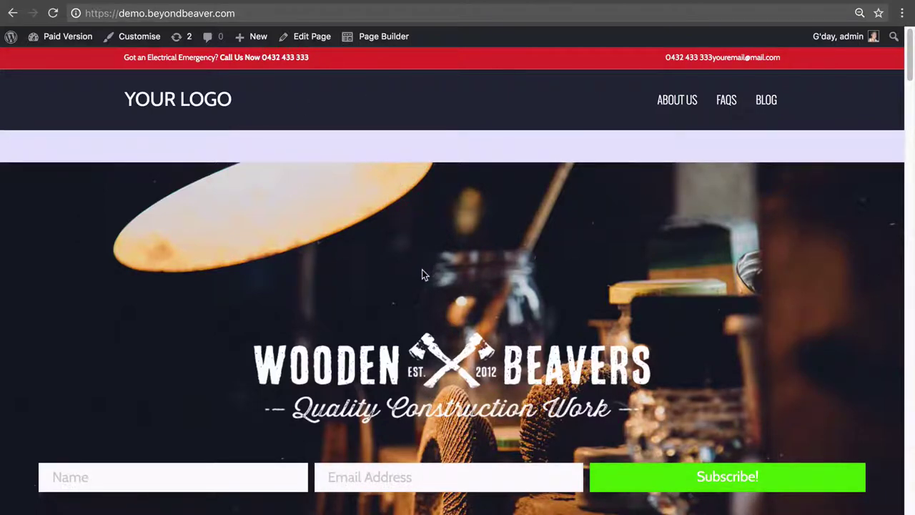
left_click(54, 15)
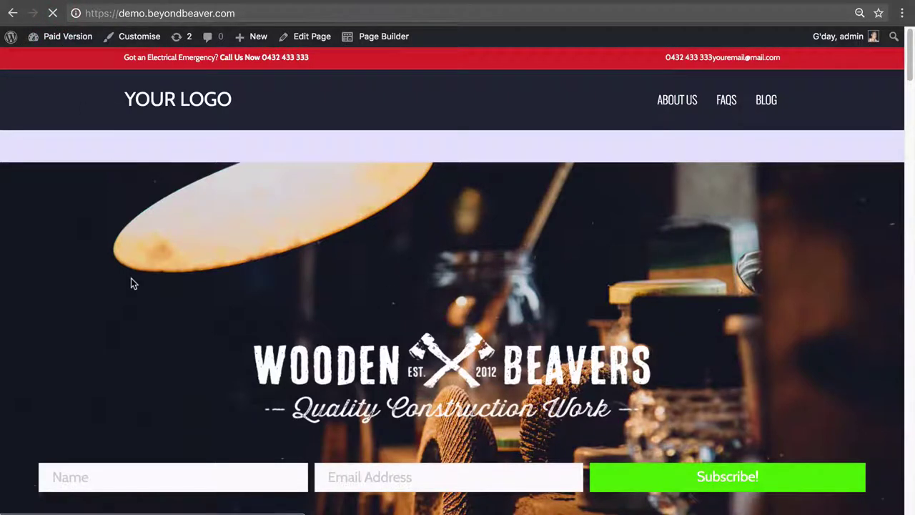